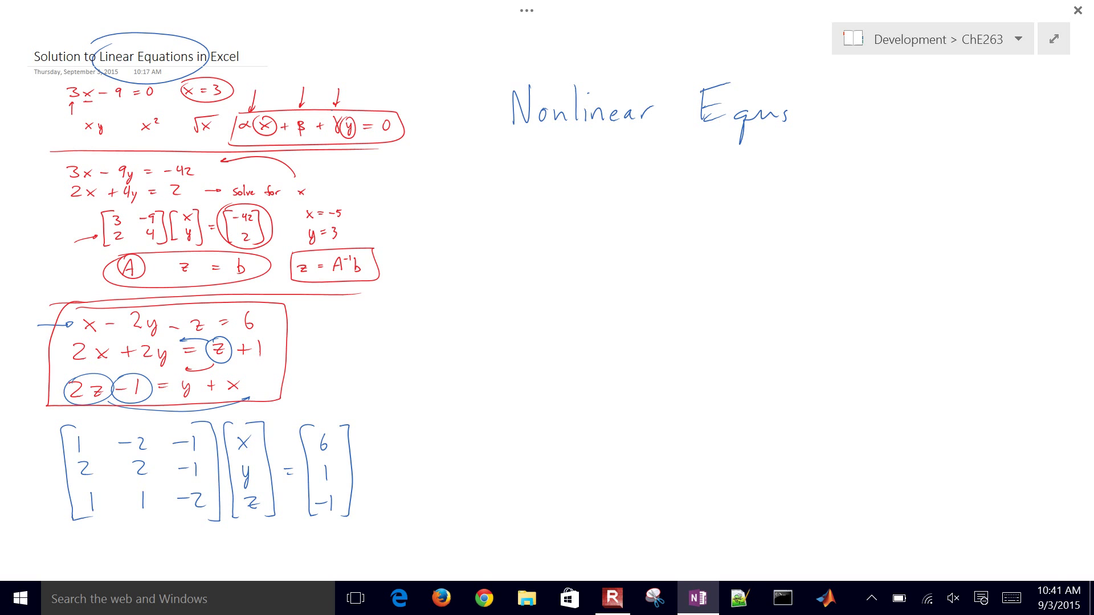
Step: Underline the boxed linear equation and handwrite 3x² − 9 = 0 under the Nonlinear Equns heading, with an arrow pointing at x
drag(245, 135, 381, 129)
mouse_move(556, 154)
mouse_down()
mouse_move(557, 174)
mouse_move(595, 173)
mouse_move(582, 174)
mouse_up()
mouse_move(654, 152)
mouse_down()
mouse_move(645, 155)
mouse_move(650, 173)
mouse_move(703, 162)
mouse_up()
drag(689, 170, 723, 155)
drag(593, 150, 604, 157)
drag(585, 204, 588, 196)
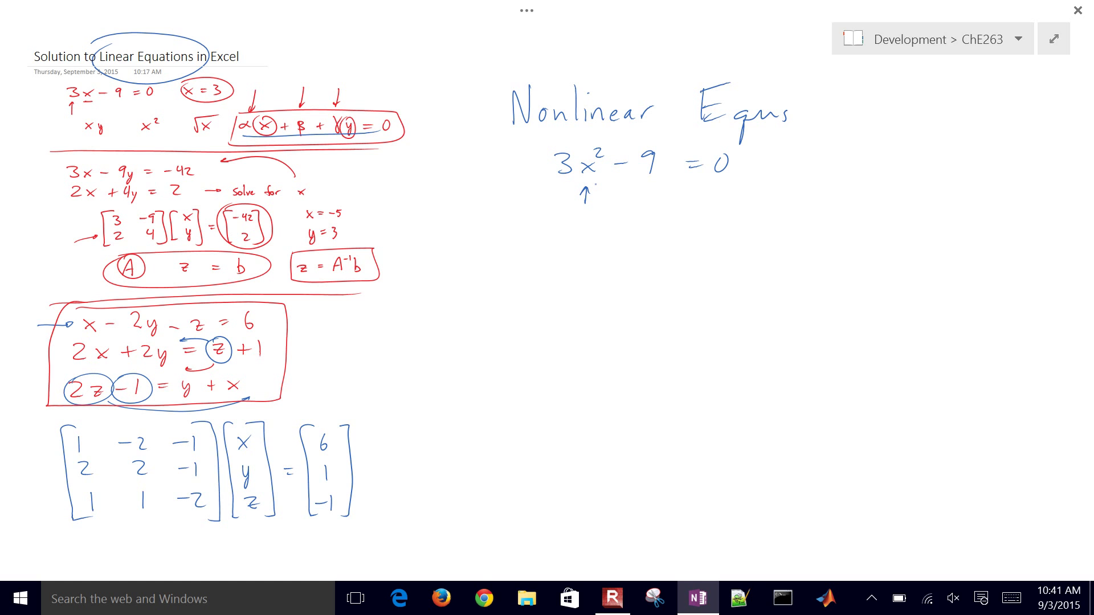
Step: Handwrite the rearranged equation x² = 9/3 = 3 below 3x² − 9 = 0
mouse_move(579, 227)
mouse_down()
mouse_move(600, 242)
mouse_move(582, 243)
mouse_up()
drag(608, 223, 620, 229)
mouse_move(692, 215)
mouse_down()
mouse_move(704, 233)
mouse_move(697, 252)
mouse_move(754, 224)
mouse_up()
drag(738, 231, 782, 235)
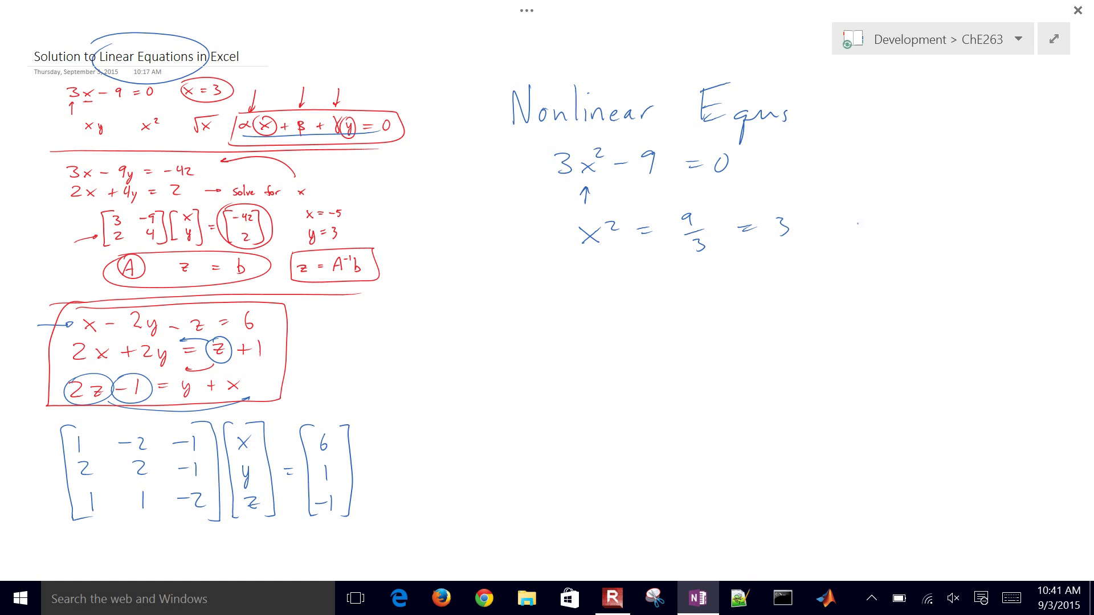
Step: Handwrite the solution x = ±√3 beside x² = 3 and draw a horizontal divider line underneath
drag(858, 222, 881, 233)
mouse_move(882, 220)
mouse_down()
mouse_move(866, 234)
mouse_move(904, 223)
mouse_up()
drag(897, 229, 934, 222)
mouse_move(927, 219)
mouse_down()
mouse_move(963, 235)
mouse_move(1004, 205)
mouse_move(981, 237)
mouse_up()
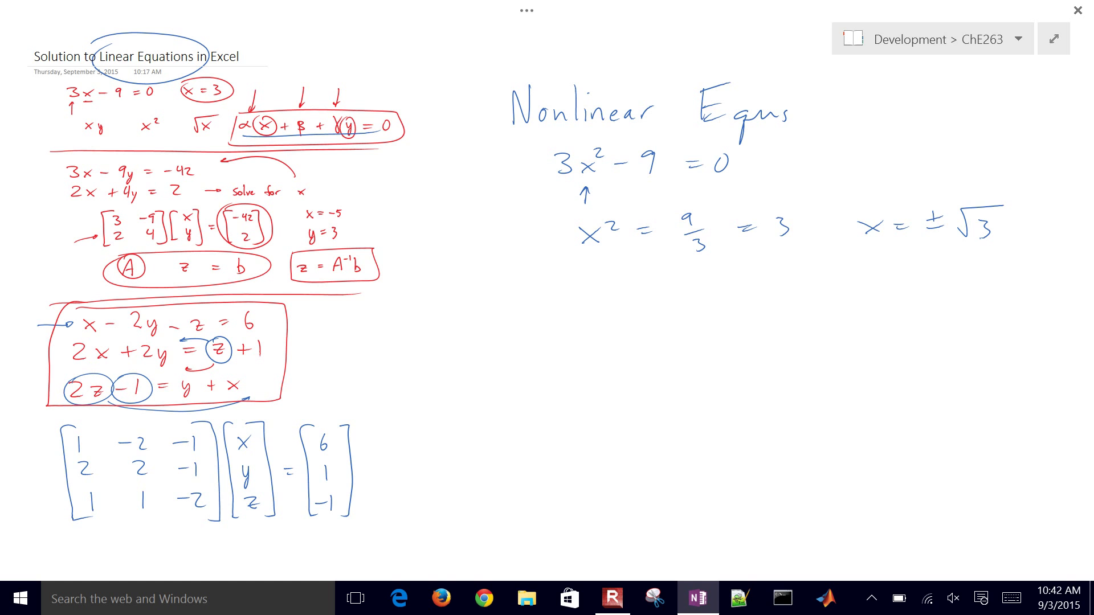
drag(566, 270, 996, 264)
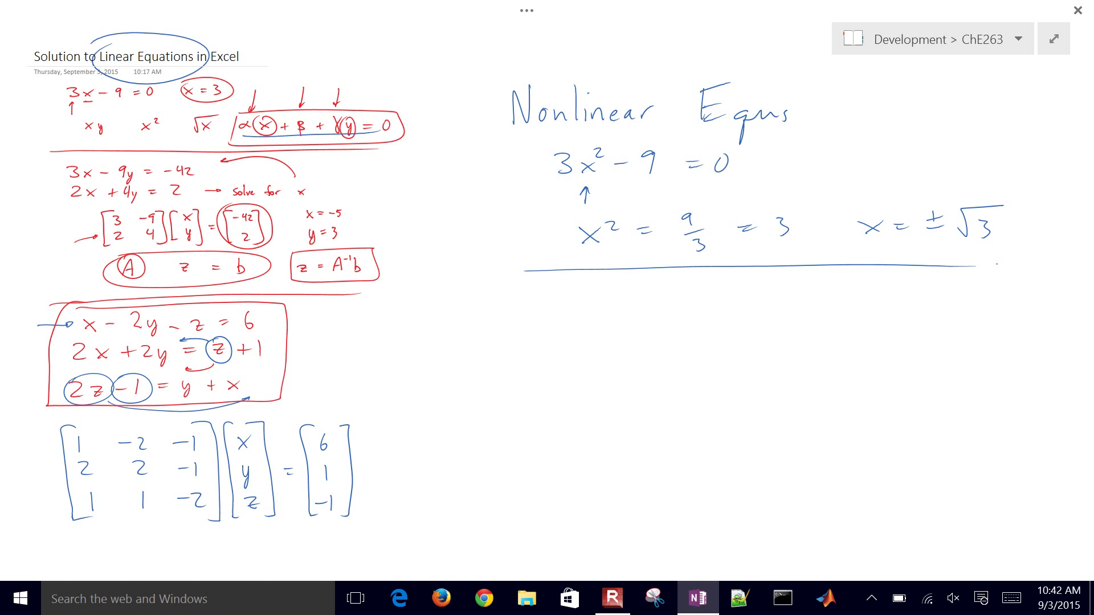
Step: Handwrite the equation x² + y² = 20 below the divider line
mouse_move(589, 305)
mouse_down()
mouse_move(607, 323)
mouse_move(589, 324)
mouse_move(628, 303)
mouse_move(658, 315)
mouse_up()
mouse_move(650, 308)
mouse_down()
mouse_move(667, 307)
mouse_move(681, 330)
mouse_move(709, 303)
mouse_move(737, 305)
mouse_up()
drag(729, 311, 769, 313)
mouse_move(782, 296)
mouse_down()
mouse_move(777, 307)
mouse_move(783, 295)
mouse_up()
Step: Sketch x-y axes beside x² + y² = 20, mark 4.5 on both axes, and draw the circle through those marks
drag(903, 299, 909, 438)
mouse_move(801, 371)
mouse_down()
mouse_move(1022, 369)
mouse_move(969, 380)
mouse_move(996, 397)
mouse_up()
drag(893, 307, 910, 304)
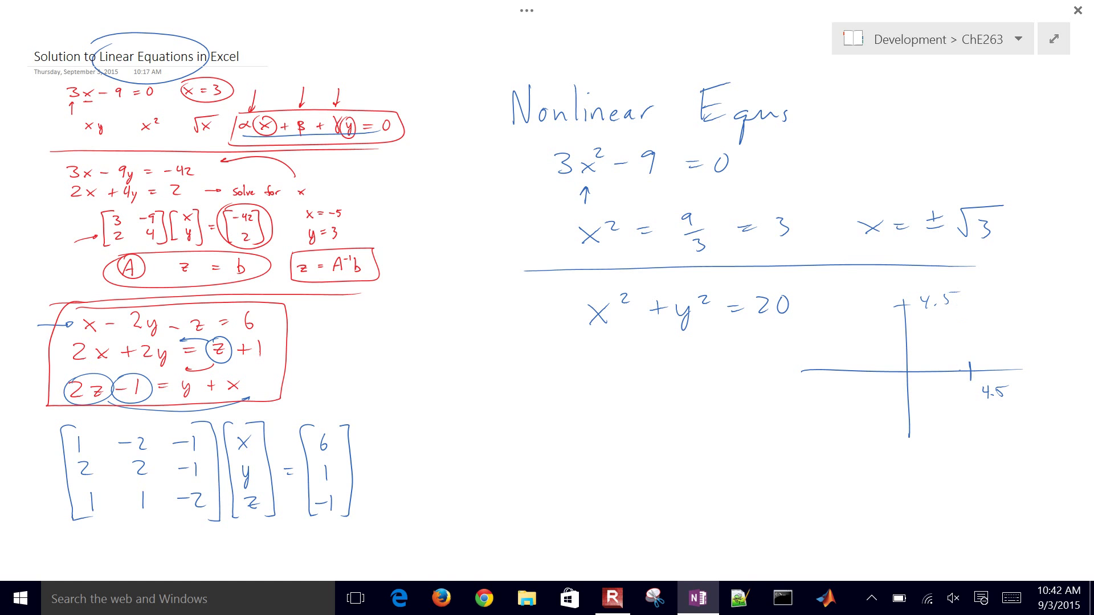
mouse_move(969, 374)
mouse_down()
mouse_move(936, 314)
mouse_move(858, 327)
mouse_move(855, 396)
mouse_move(936, 412)
mouse_move(971, 377)
mouse_up()
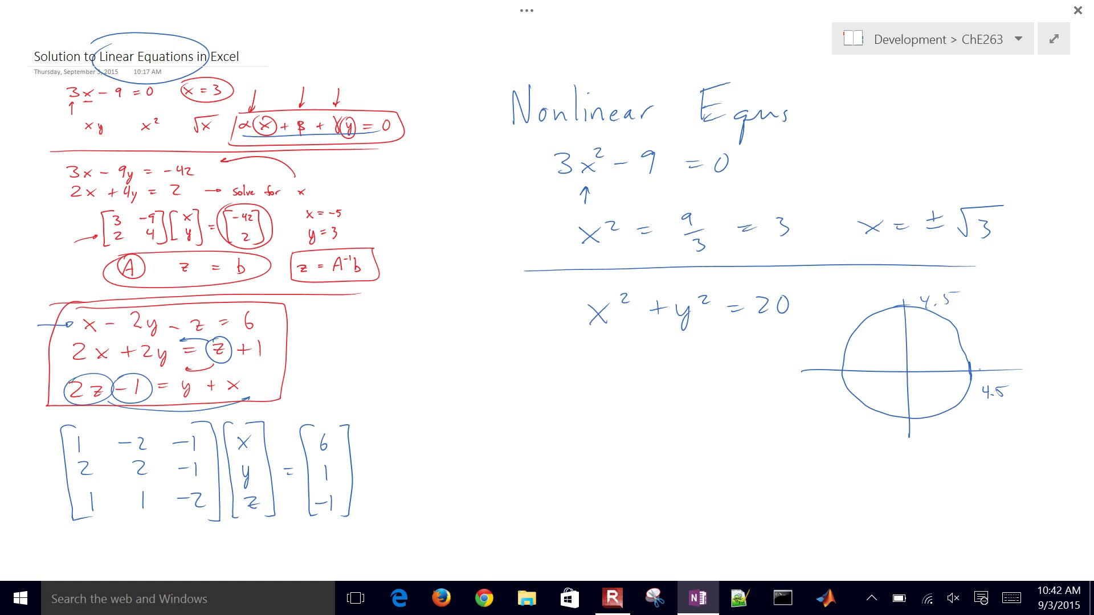
Step: Handwrite y = x² below the circle equation and sketch its parabola from the origin of the axes
mouse_move(587, 354)
mouse_down()
mouse_move(602, 365)
mouse_move(595, 383)
mouse_up()
drag(654, 355, 668, 365)
mouse_move(668, 354)
mouse_down()
mouse_move(655, 366)
mouse_move(689, 353)
mouse_up()
mouse_move(907, 371)
mouse_down()
mouse_move(942, 354)
mouse_move(960, 285)
mouse_up()
mouse_move(908, 373)
mouse_down()
mouse_move(876, 364)
mouse_move(827, 273)
mouse_up()
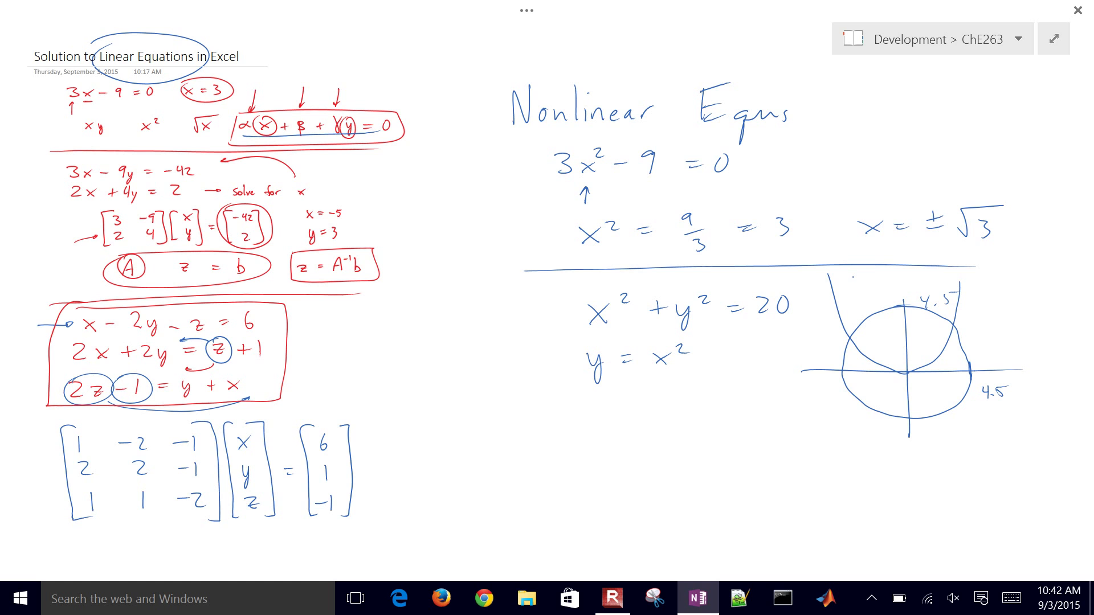
Step: Bracket the two equations, draw an arrow from y to y², and dot the circle-parabola intersections
drag(565, 289, 588, 390)
drag(605, 345, 668, 326)
click(952, 325)
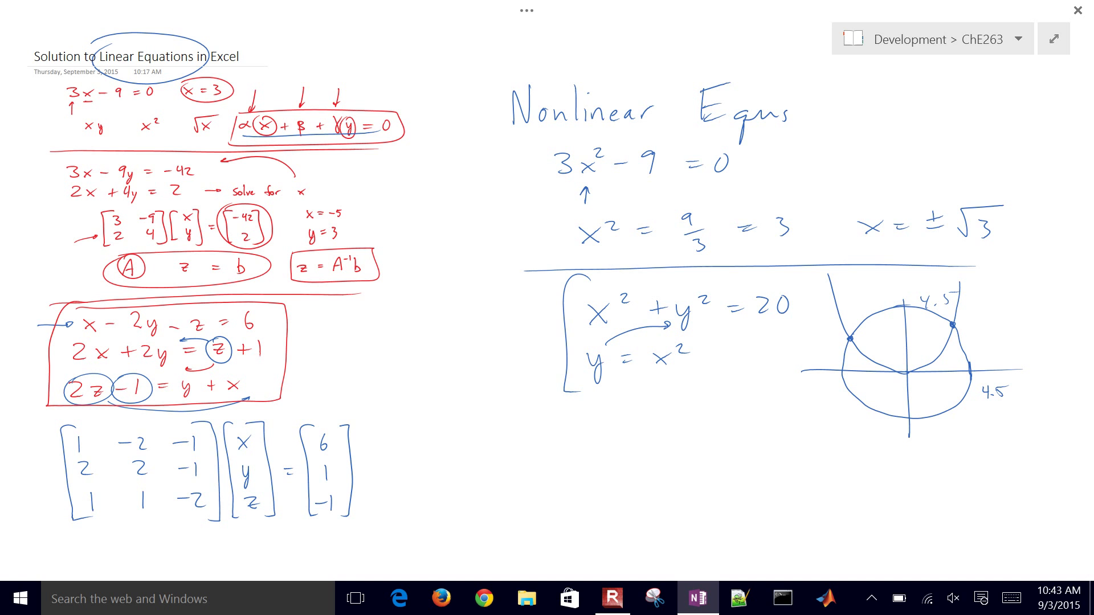
Step: Open Excel 2013 in a maximized window and create a blank workbook
key(super+s)
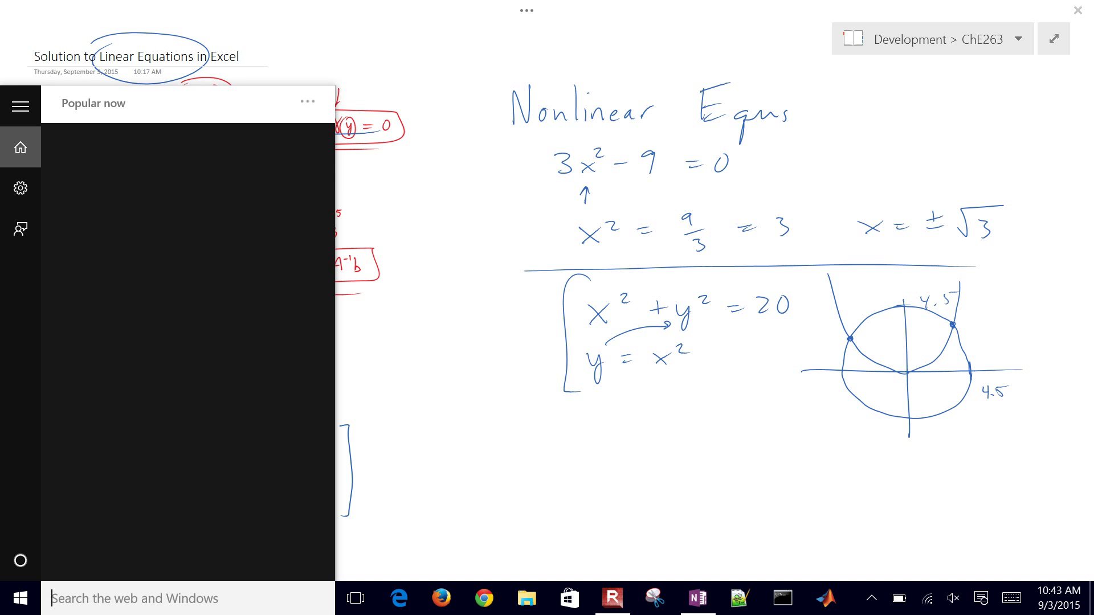
text(excel)
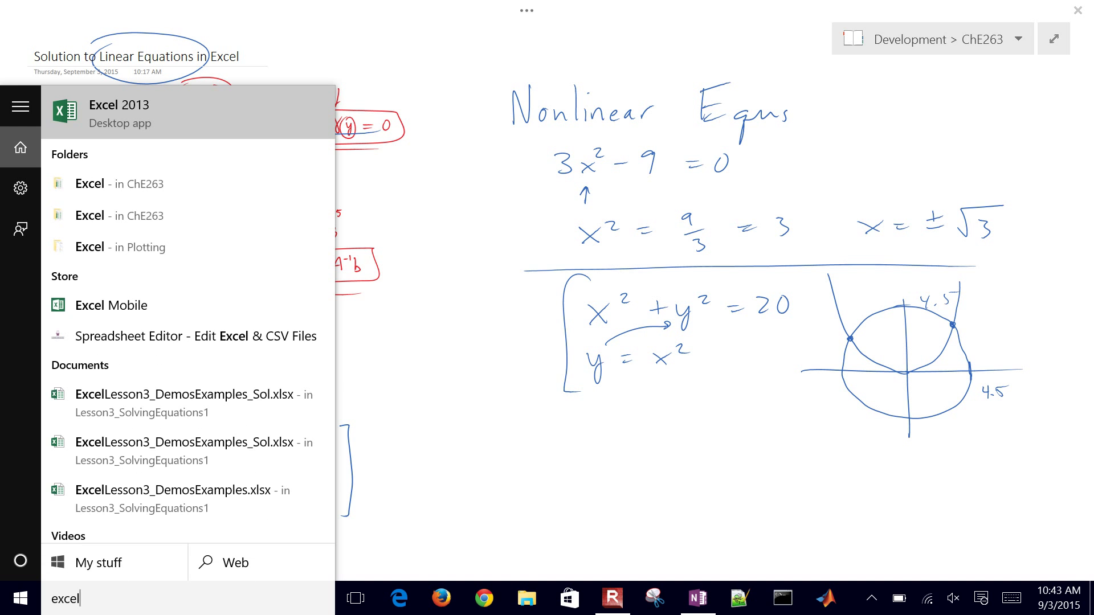
key(Return)
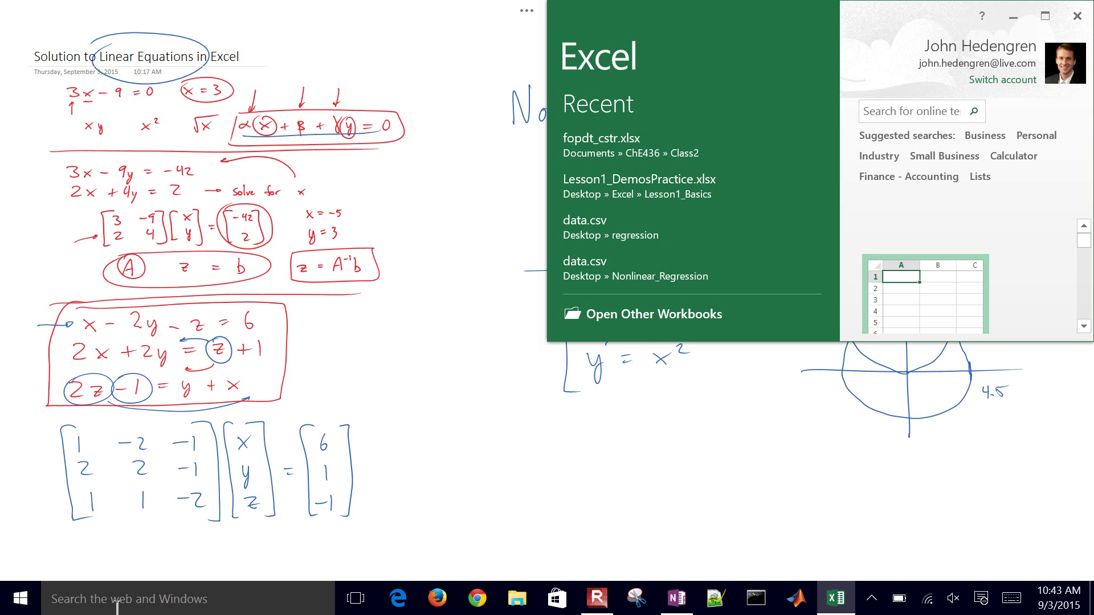
click(1045, 15)
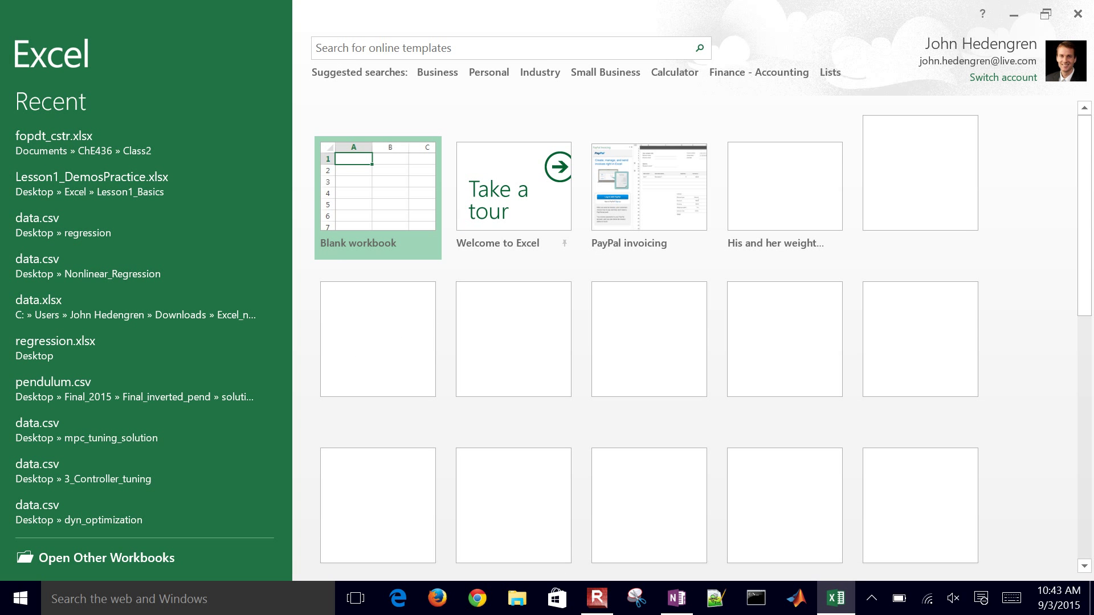
click(356, 195)
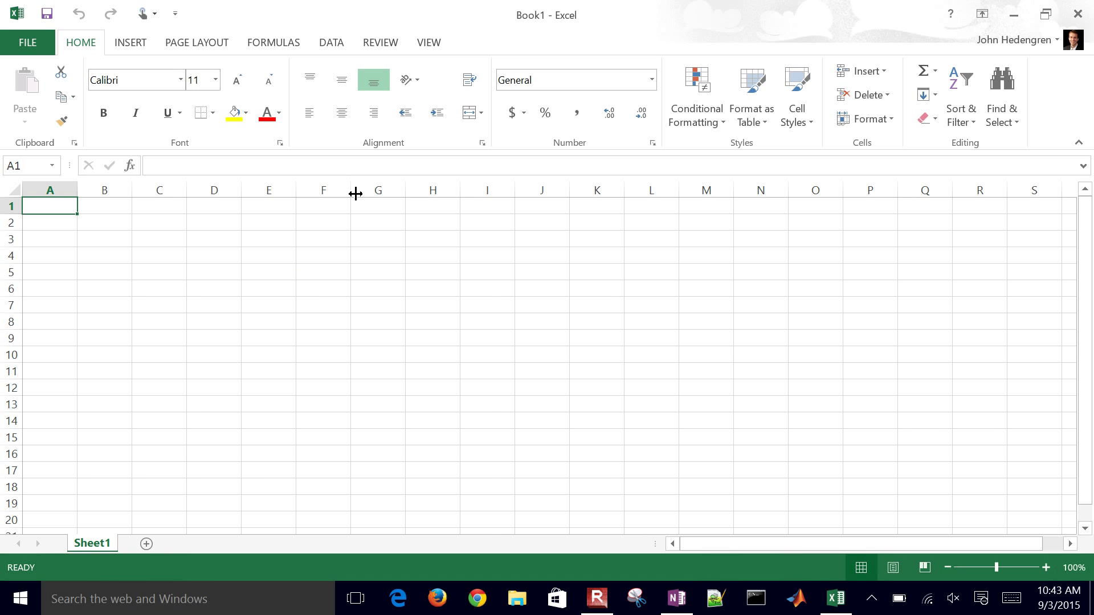
Step: Set the sheet zoom to 150% and enter the heading Variables in cell B2
click(1046, 567)
click(1046, 567)
click(1046, 567)
click(1046, 568)
click(1046, 568)
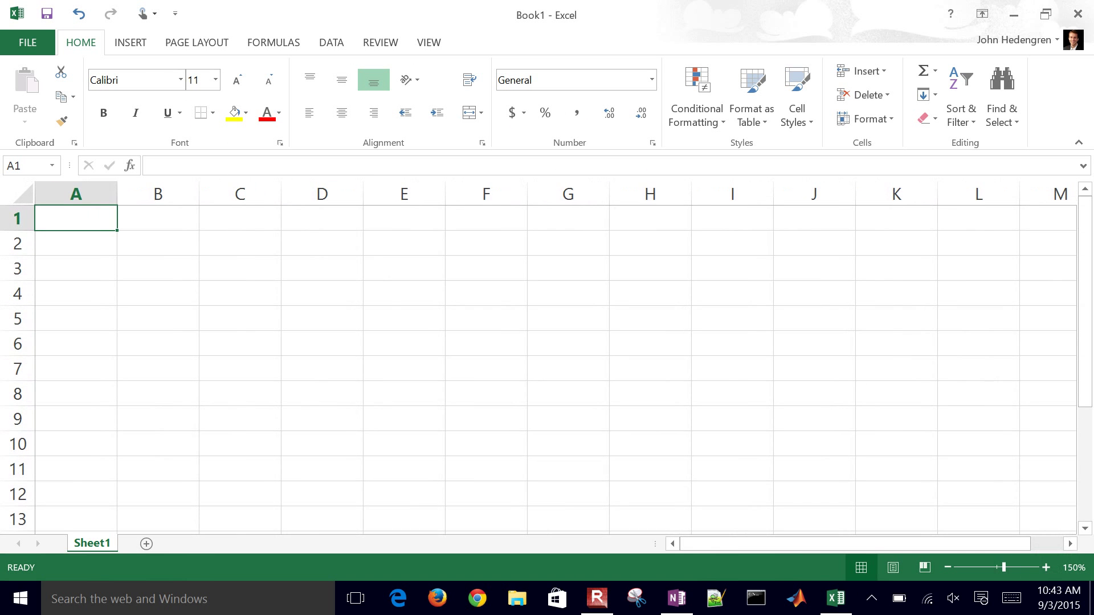
click(158, 243)
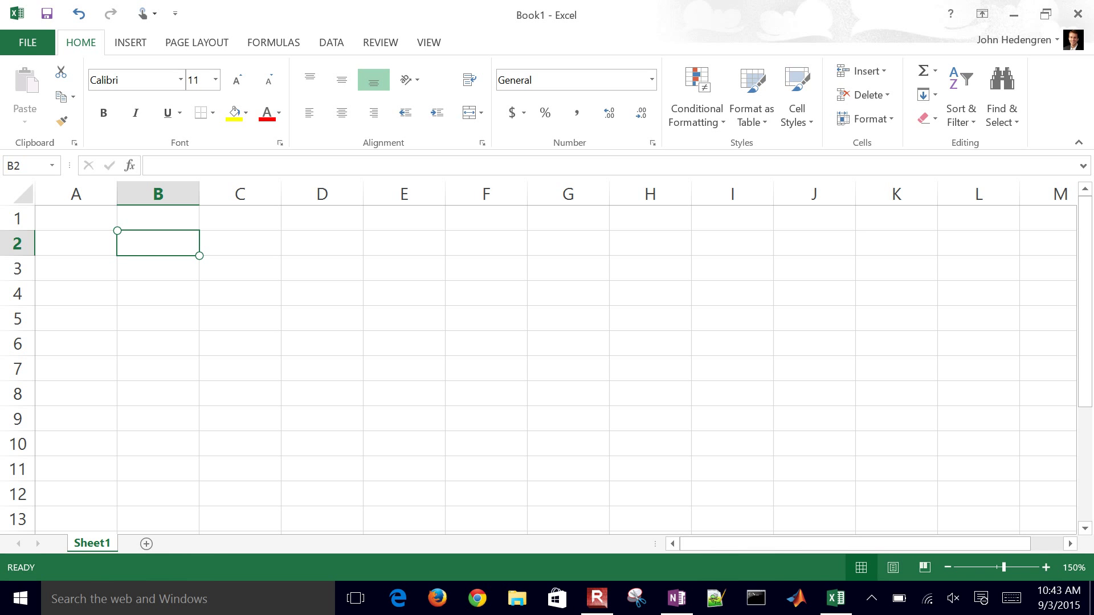
text(Variables)
key(Return)
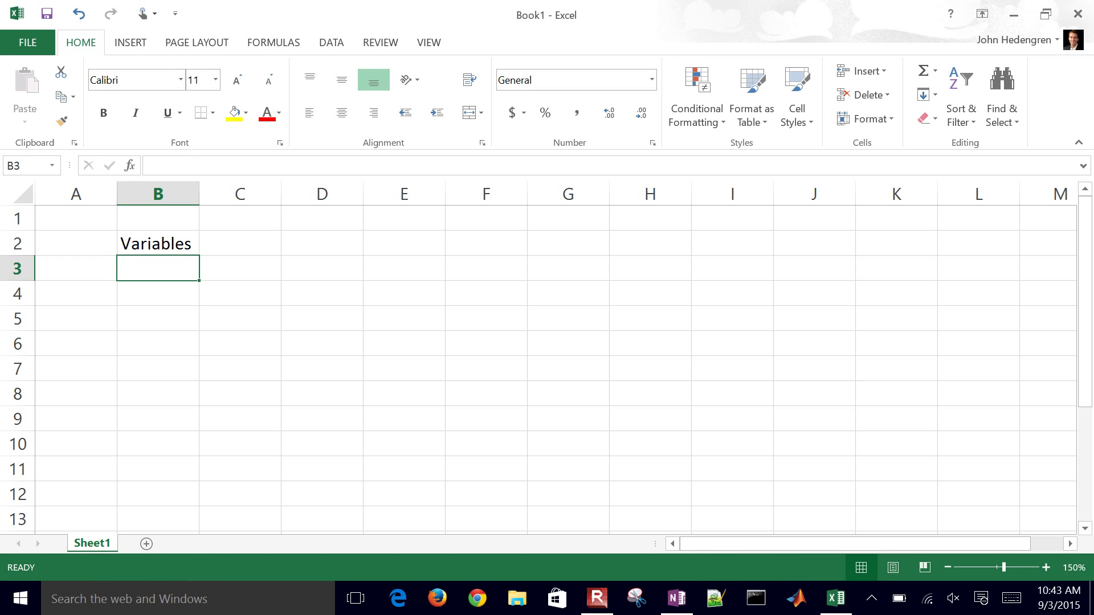
Step: Label cells A3 and A4 as x and y, and enter 0 as the starting value in B3 and B4
click(76, 268)
text(x)
key(Return)
text(y)
click(157, 268)
text(0)
key(Return)
text(0)
click(240, 293)
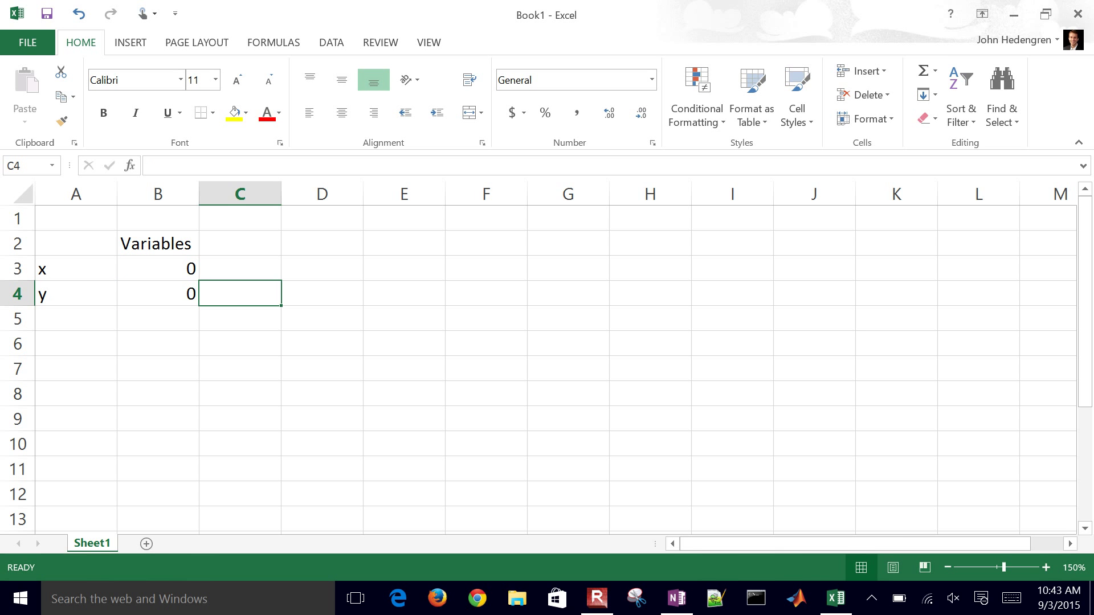
Step: Enter the heading Equations in cell E2
key(Right)
key(Up)
key(Up)
key(Right)
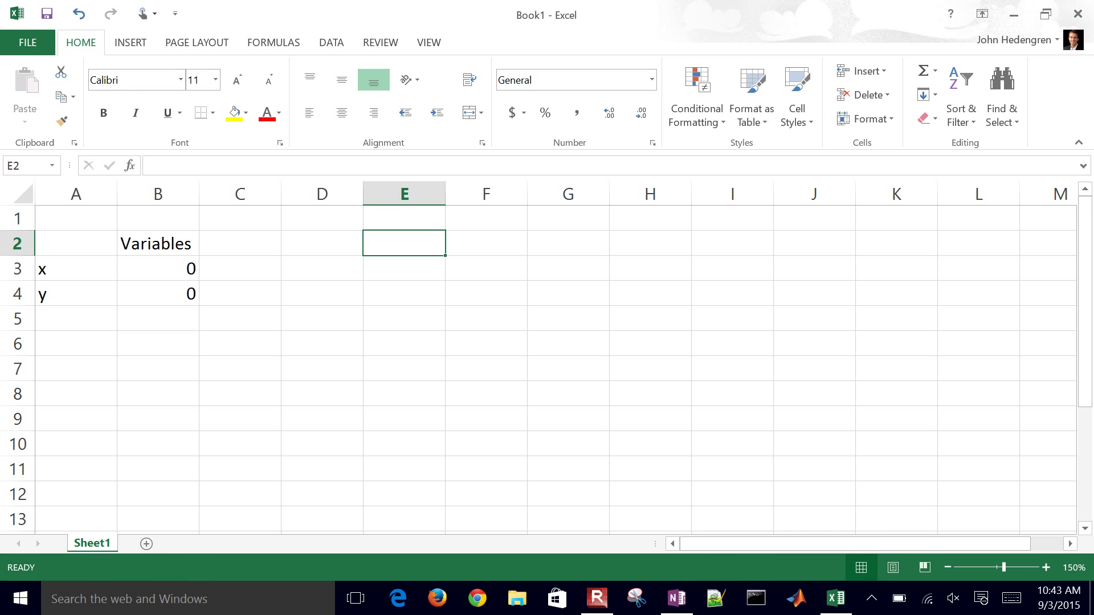
text(Equations)
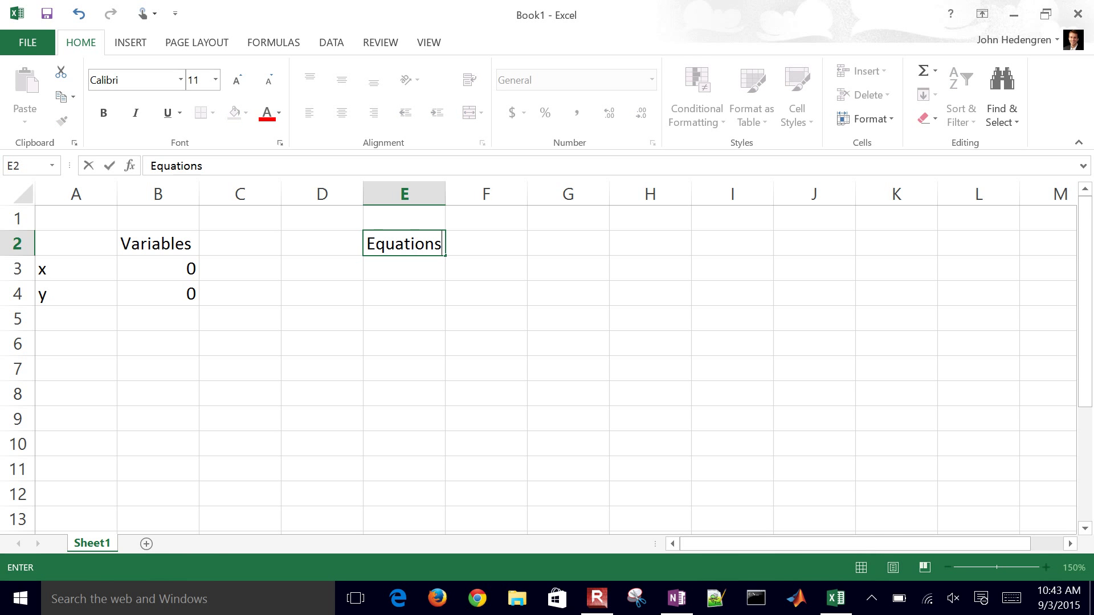
key(Return)
Step: Enter the equation labels x^2+y^2=20 in cell D3 and y = x^2 in cell D4
key(Down)
key(Left)
click(322, 268)
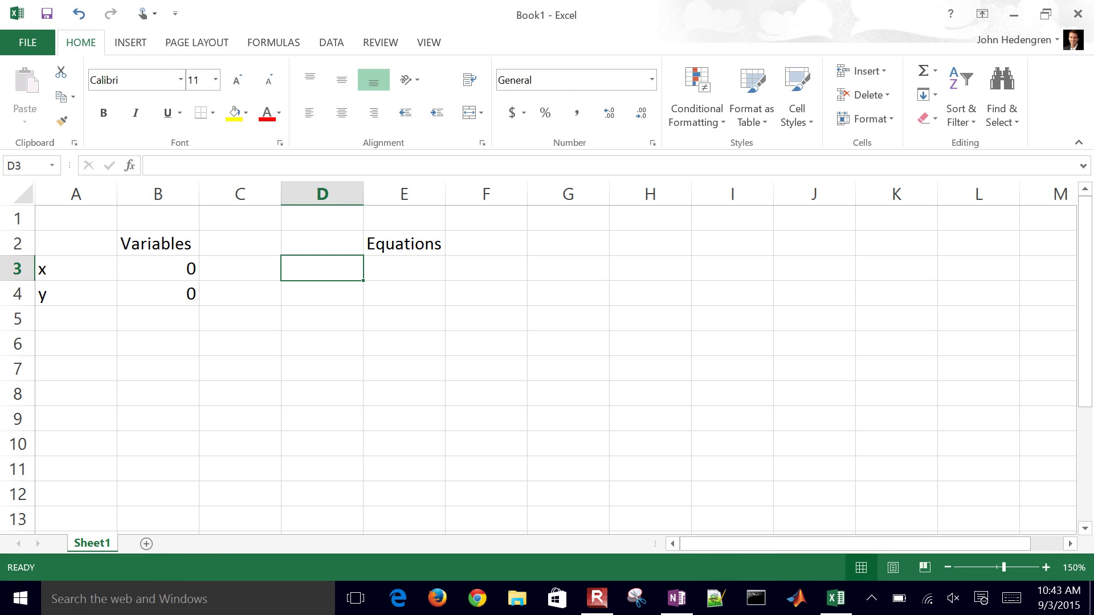
text(x^2+y^2=)
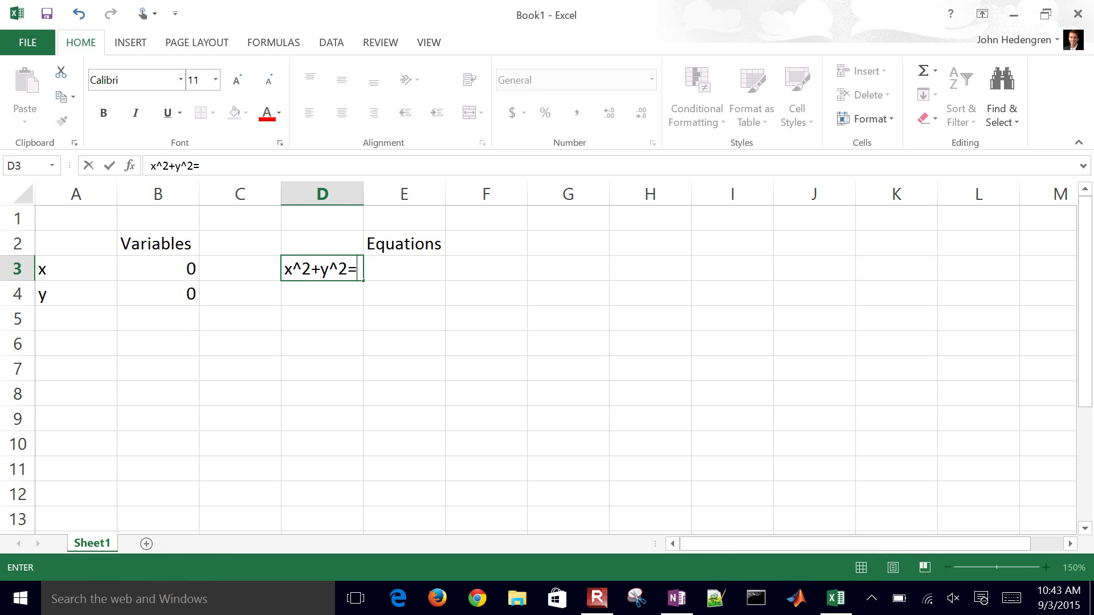
text(20)
key(Return)
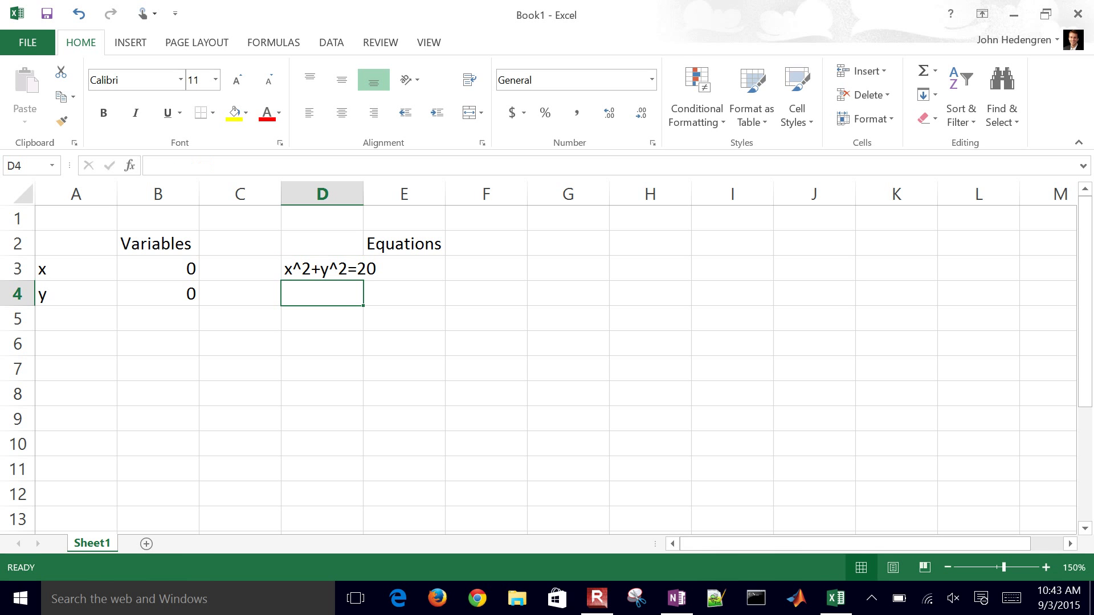
text(y = x^2)
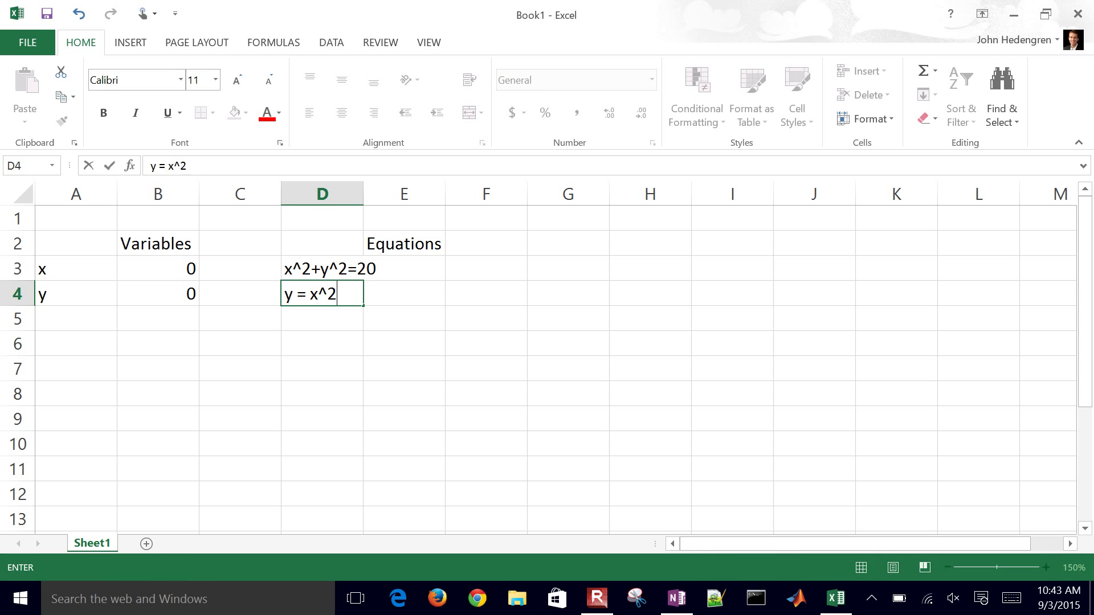
key(Return)
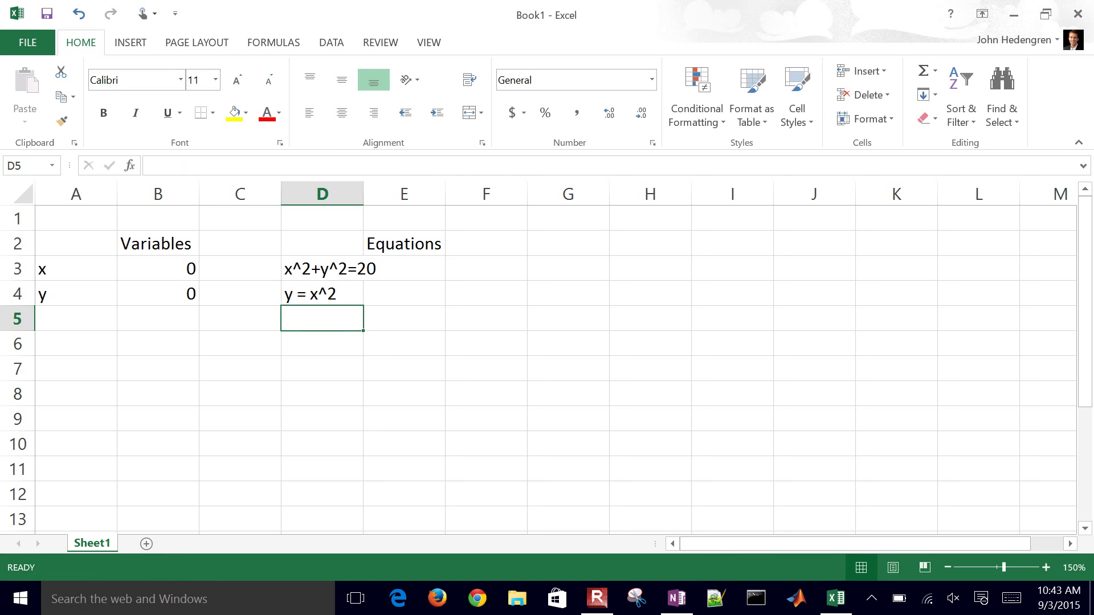
Step: Widen column D so that the x^2+y^2=20 label fits inside it
click(322, 194)
drag(363, 194, 381, 196)
click(422, 343)
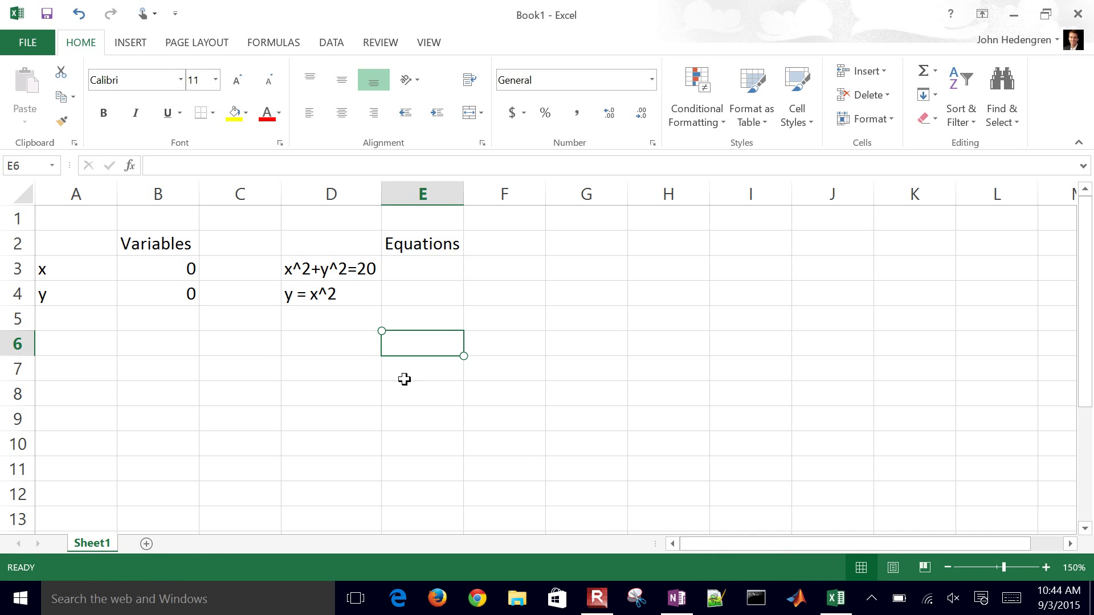
click(440, 271)
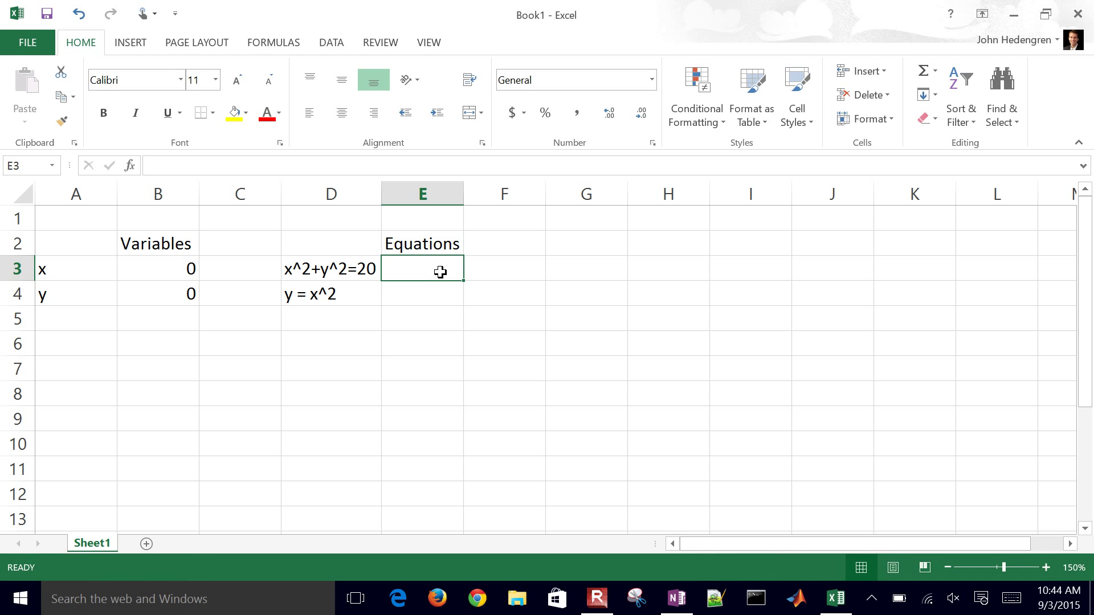
Step: Assign the name x to cell B3
click(186, 271)
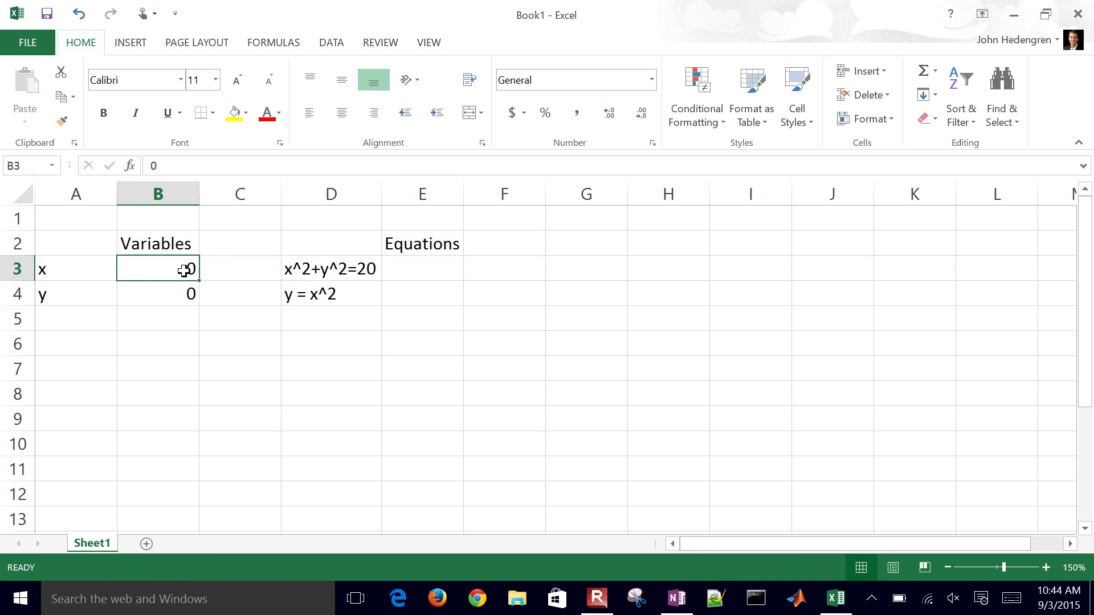
click(17, 165)
text(x)
key(Return)
Step: Assign the name y to cell B4
key(Down)
click(39, 163)
key(BackSpace)
text(y)
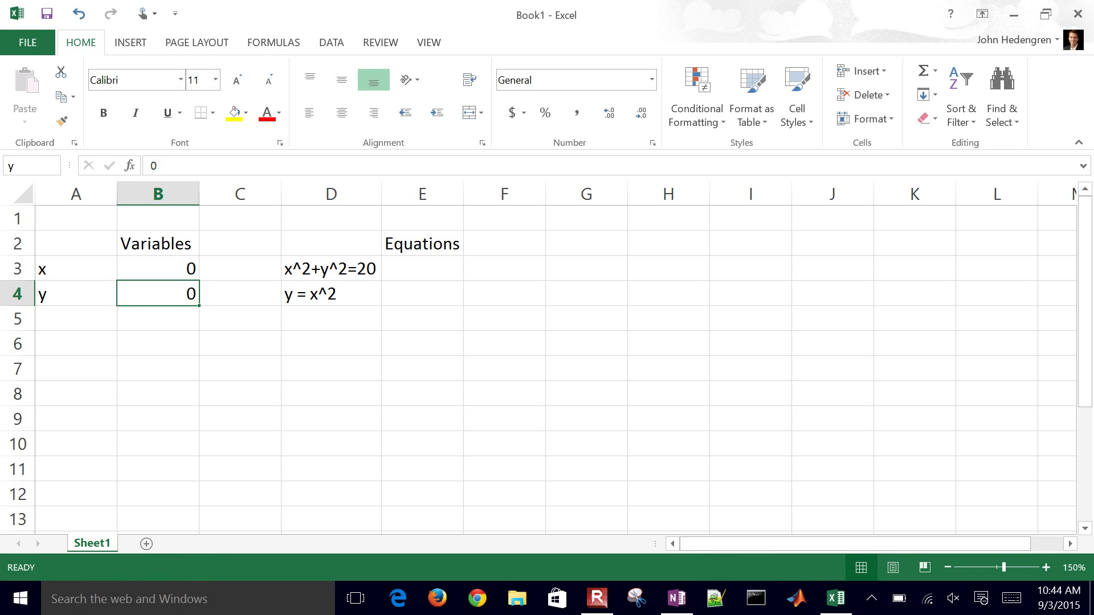
click(422, 318)
click(158, 293)
click(158, 268)
click(157, 293)
click(38, 165)
text(y)
key(Return)
Step: Enter the formula =x^2+y^2 in cell E3 for the left side of the first equation
click(422, 268)
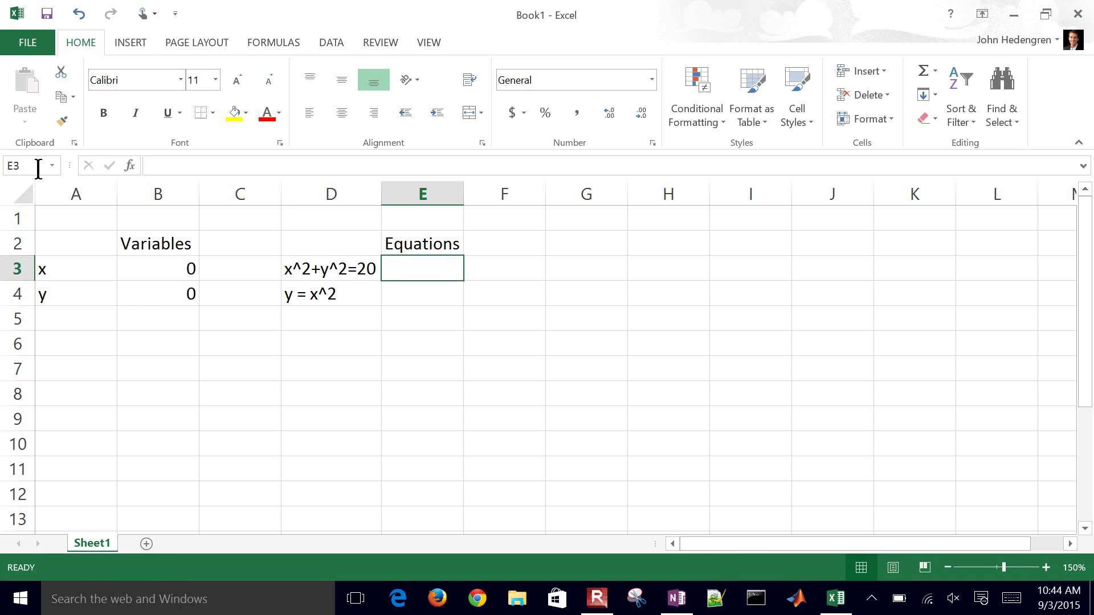
text(=x^2+y^2)
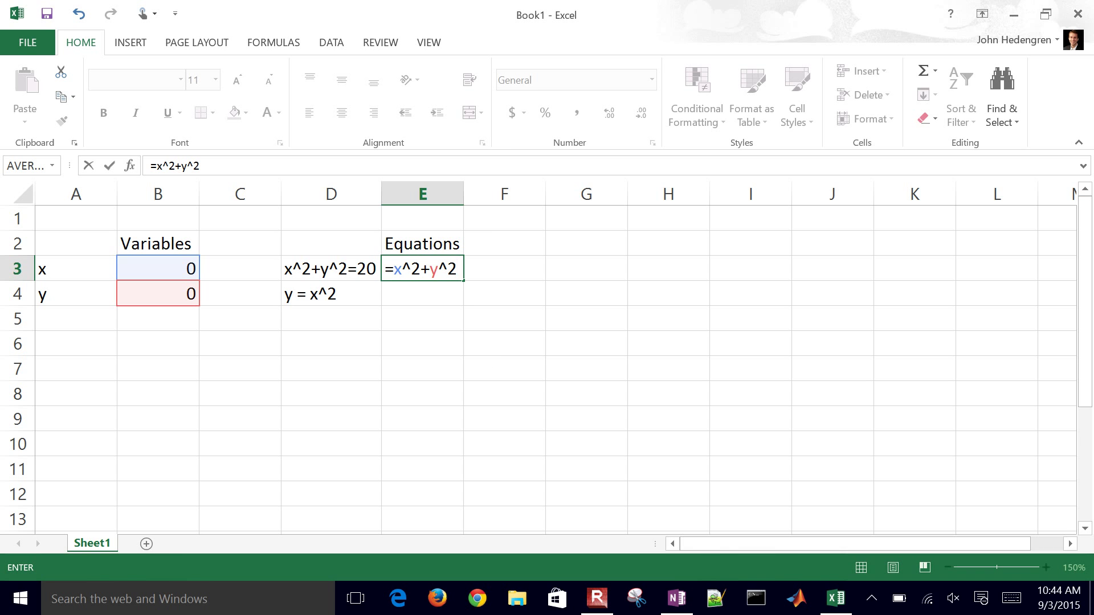
text(-20)
key(BackSpace)
key(BackSpace)
key(BackSpace)
key(Return)
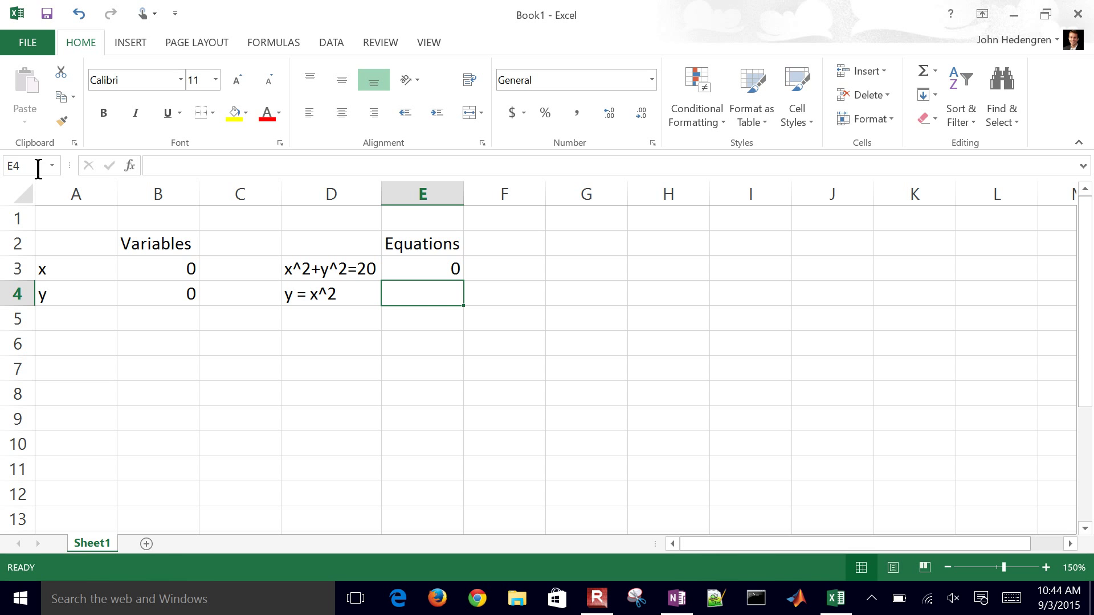
Step: Rewrite the second equation's label in cell D4 as y - x^2 = 0
click(288, 299)
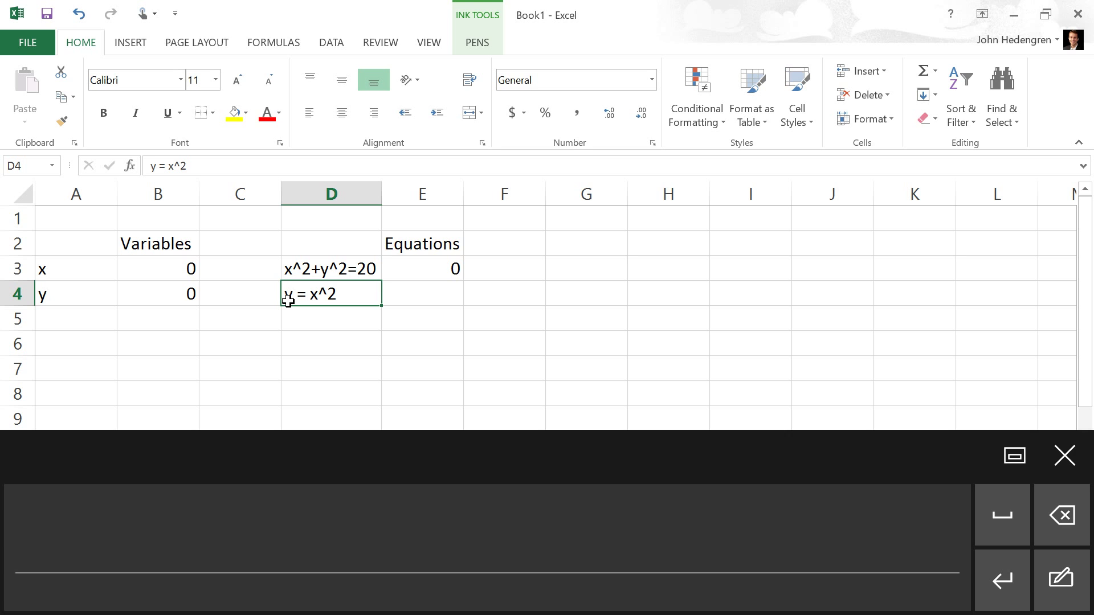
click(288, 299)
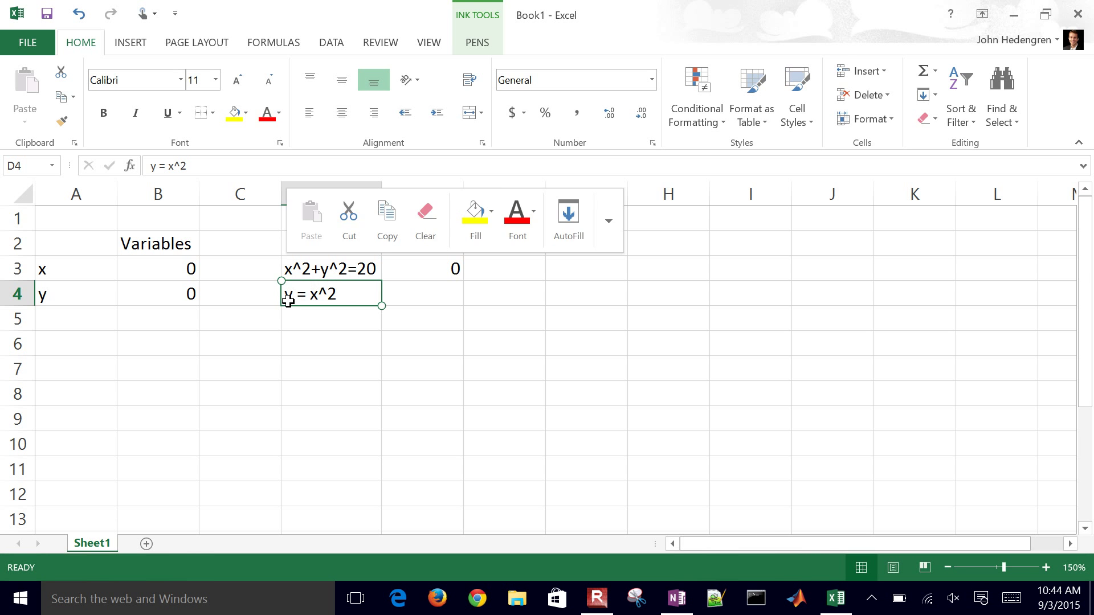
double_click(354, 295)
key(Left)
key(Left)
key(Left)
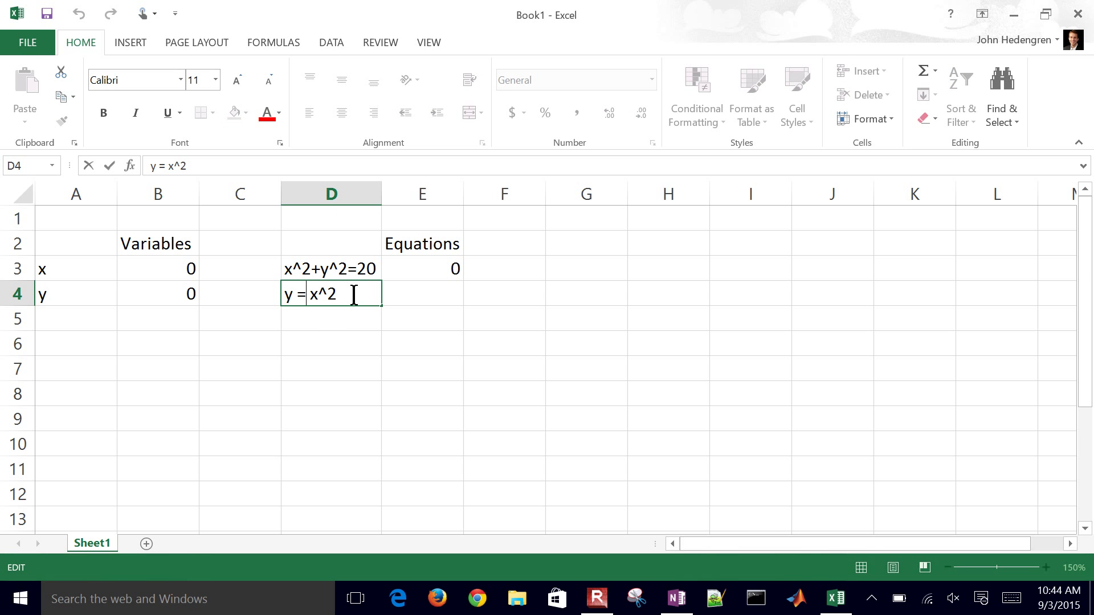
key(Left)
key(BackSpace)
text(-)
key(Right)
key(Right)
key(Right)
key(Right)
text(= 0)
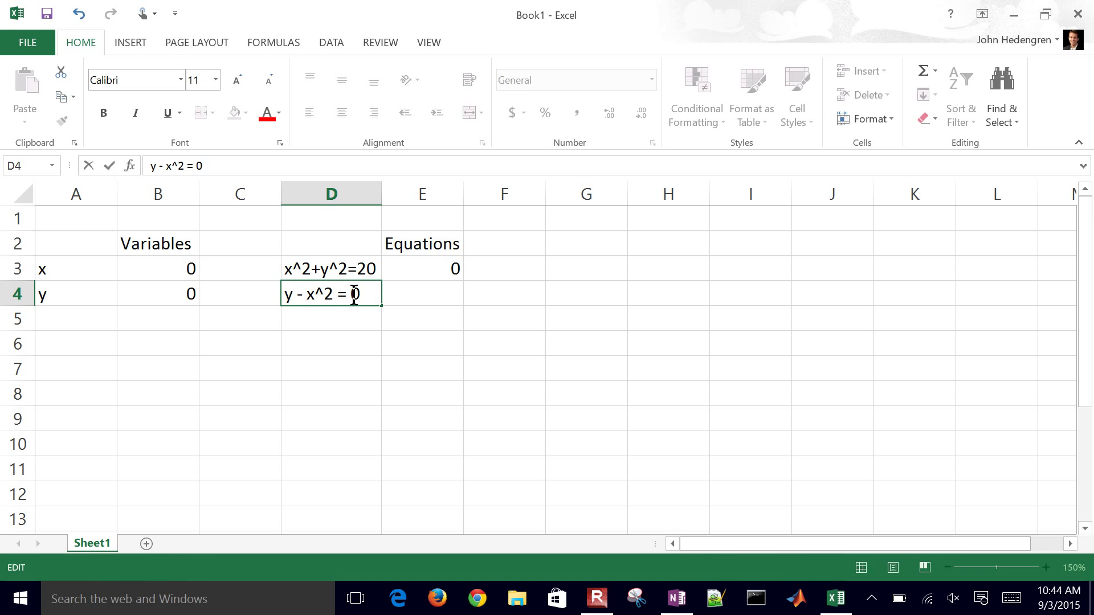
key(Return)
Step: Enter the formula =y-x^2 in cell E4 for the second equation and review both equation formulas
key(Up)
key(Right)
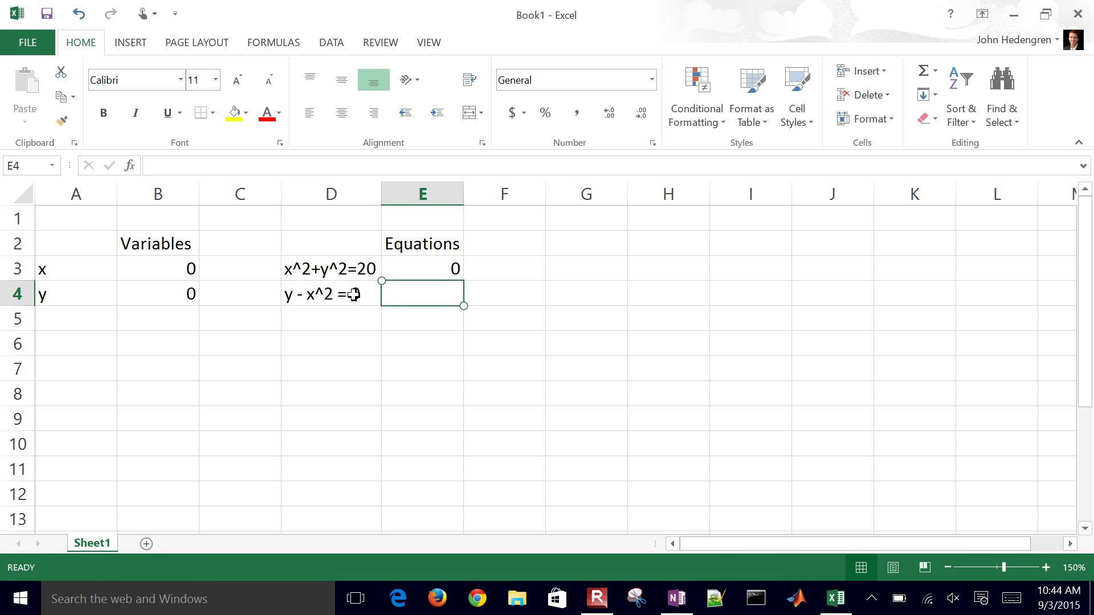
text(=)
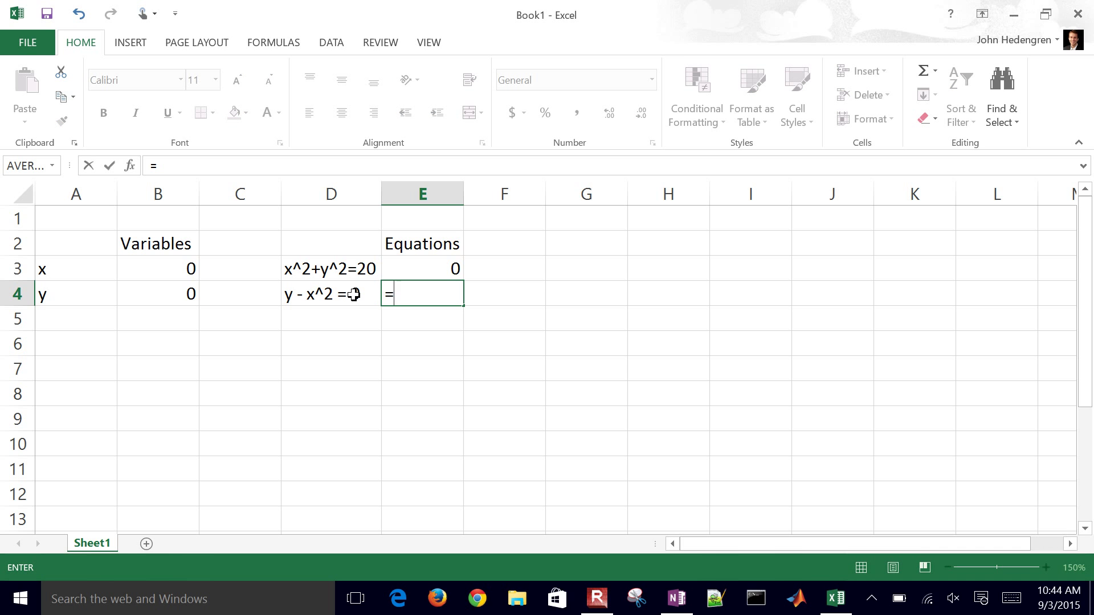
text(y-x^2)
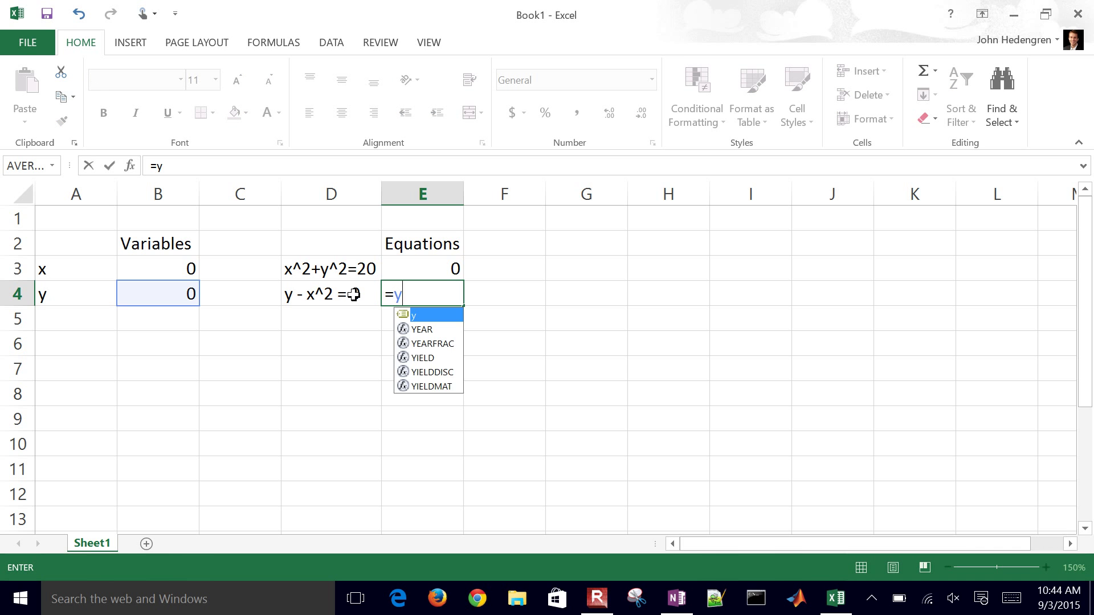
key(Return)
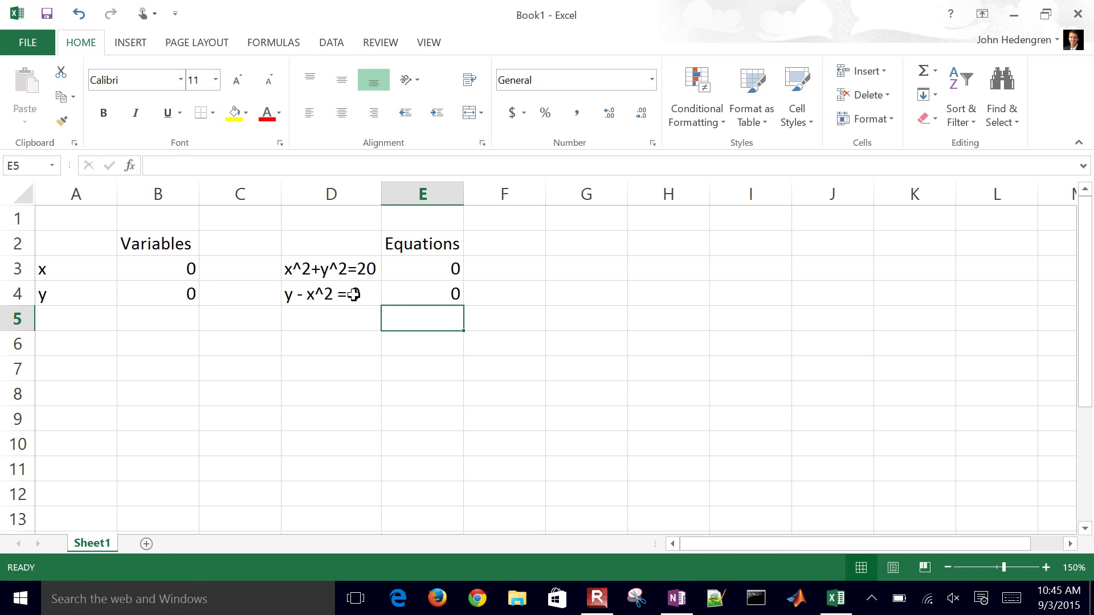
key(Up)
key(Up)
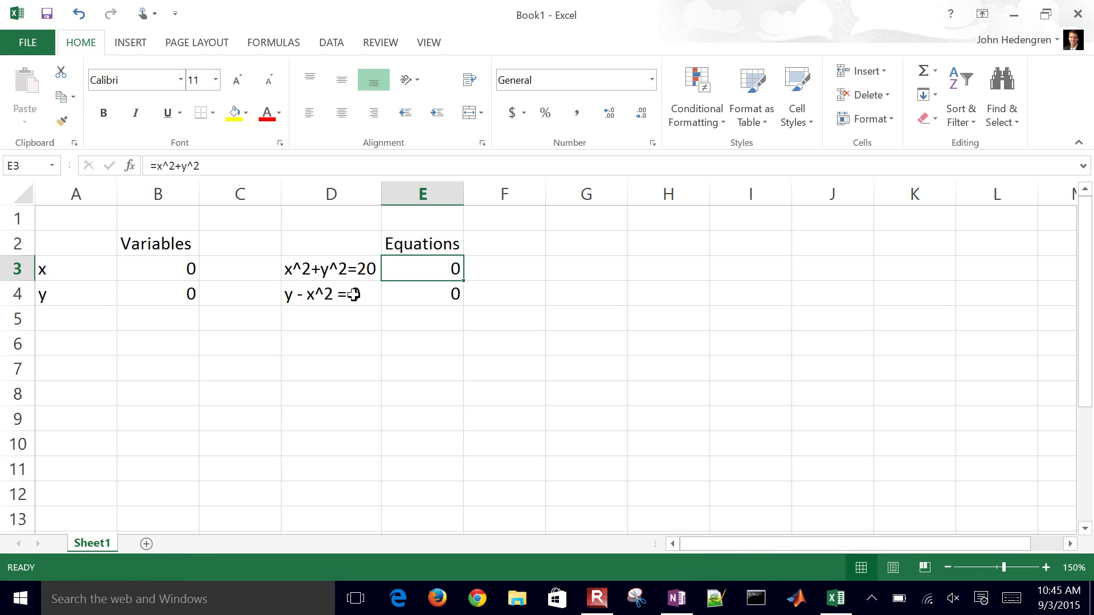
key(Down)
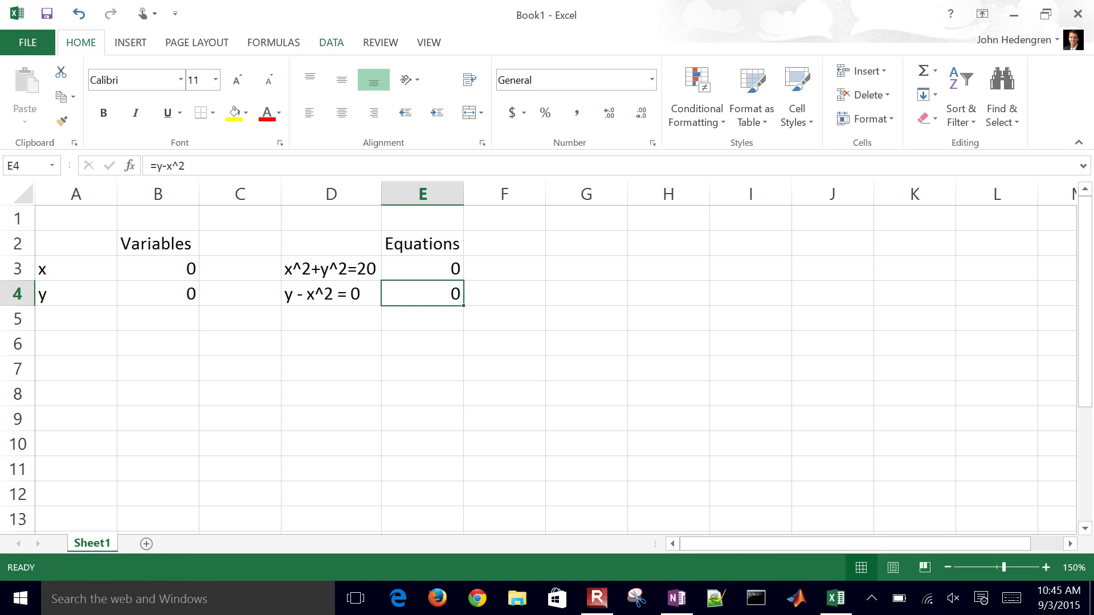
Step: Check in the Excel add-in options that the Solver Add-in is enabled, and return to the sheet
key(alt+a)
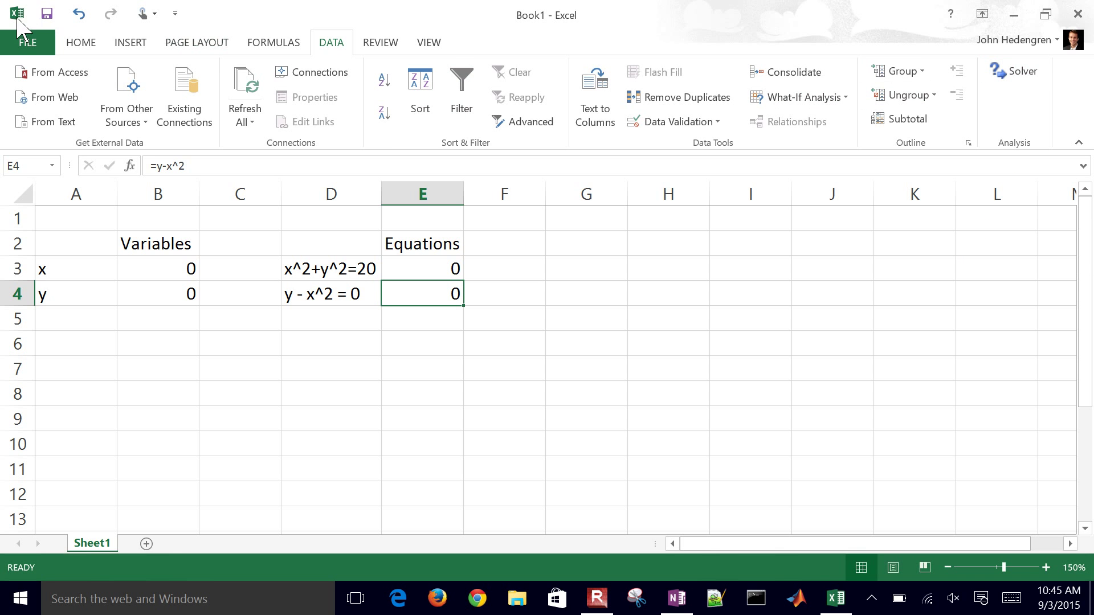
click(20, 36)
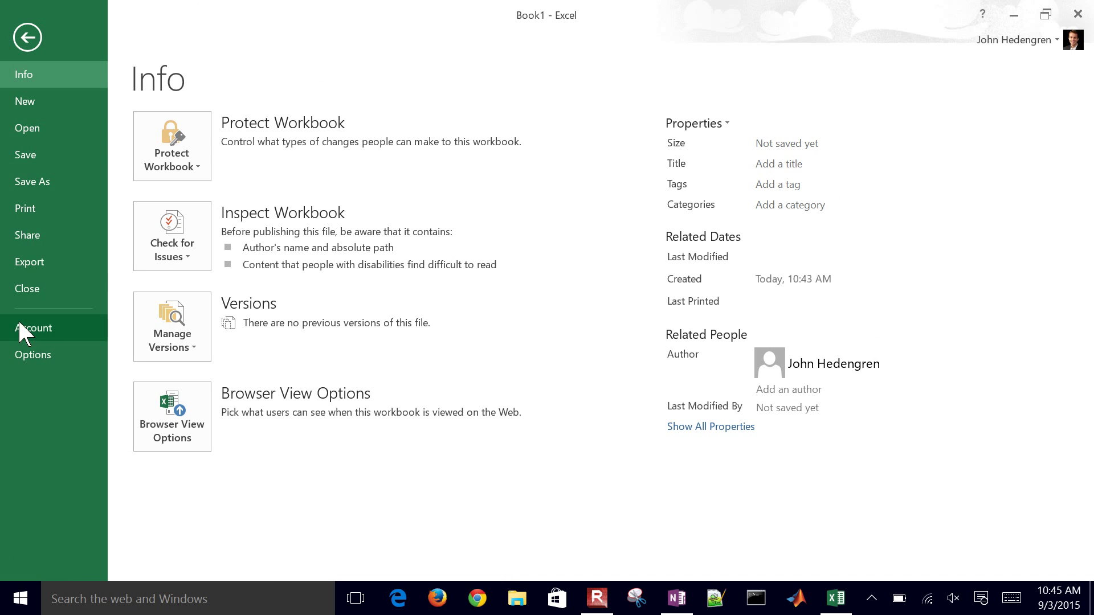
click(19, 343)
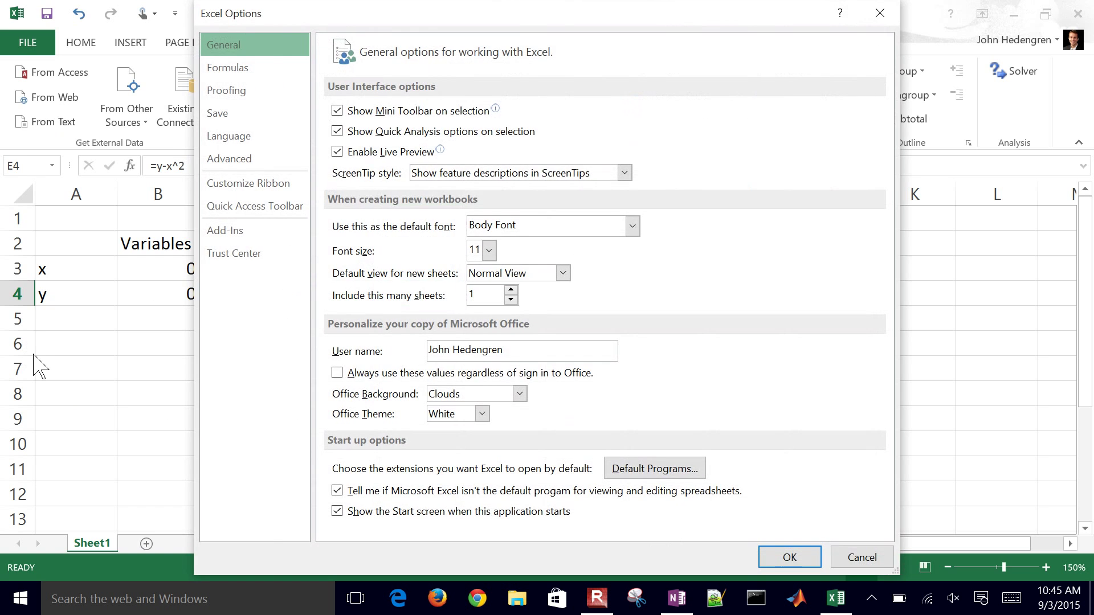
click(242, 234)
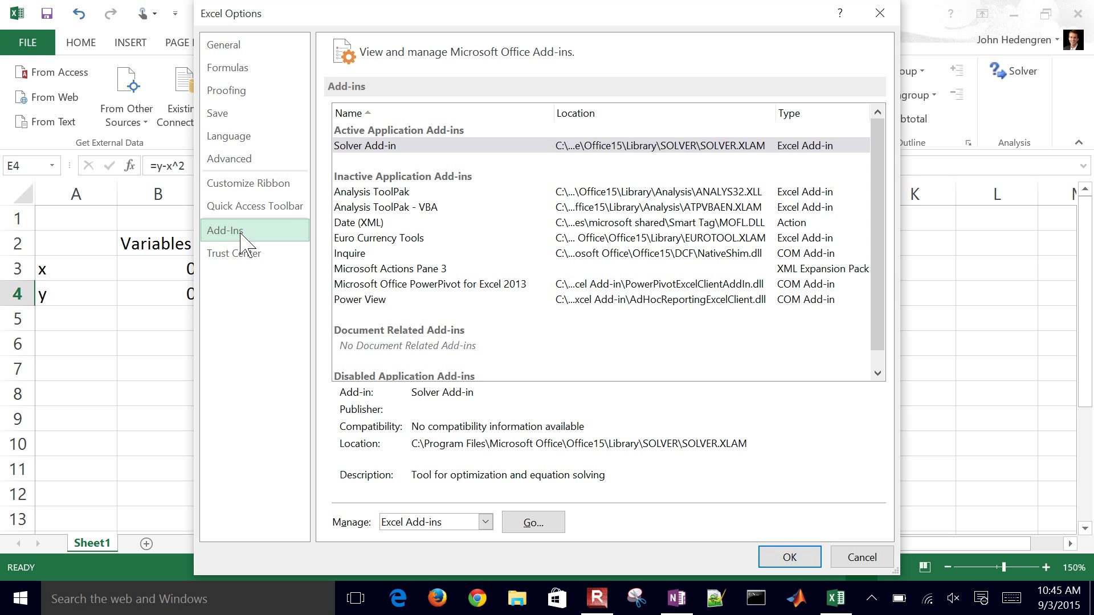
click(390, 147)
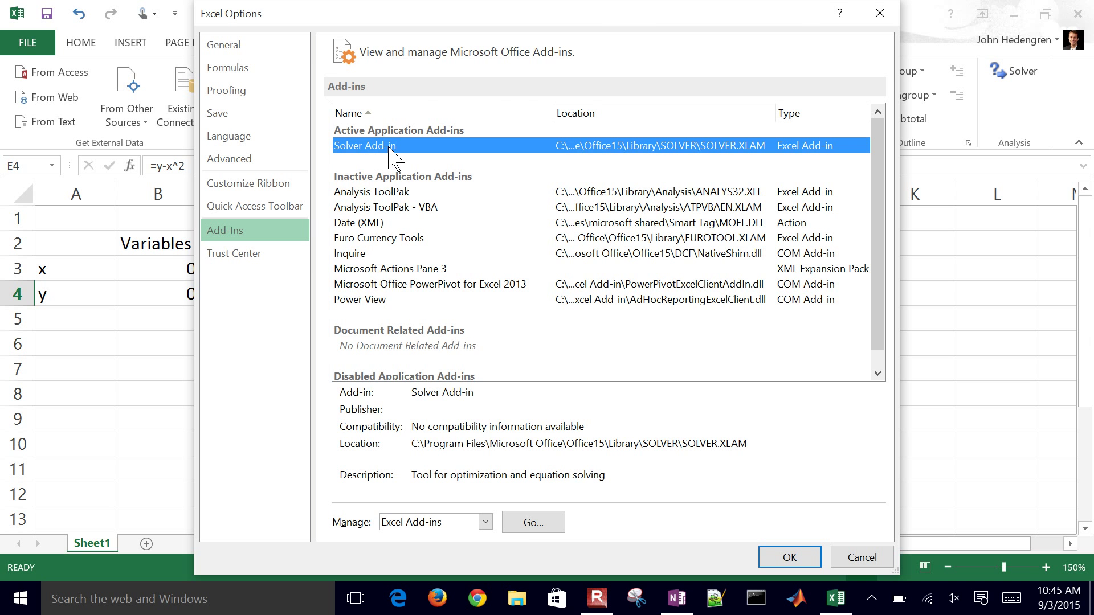
click(527, 522)
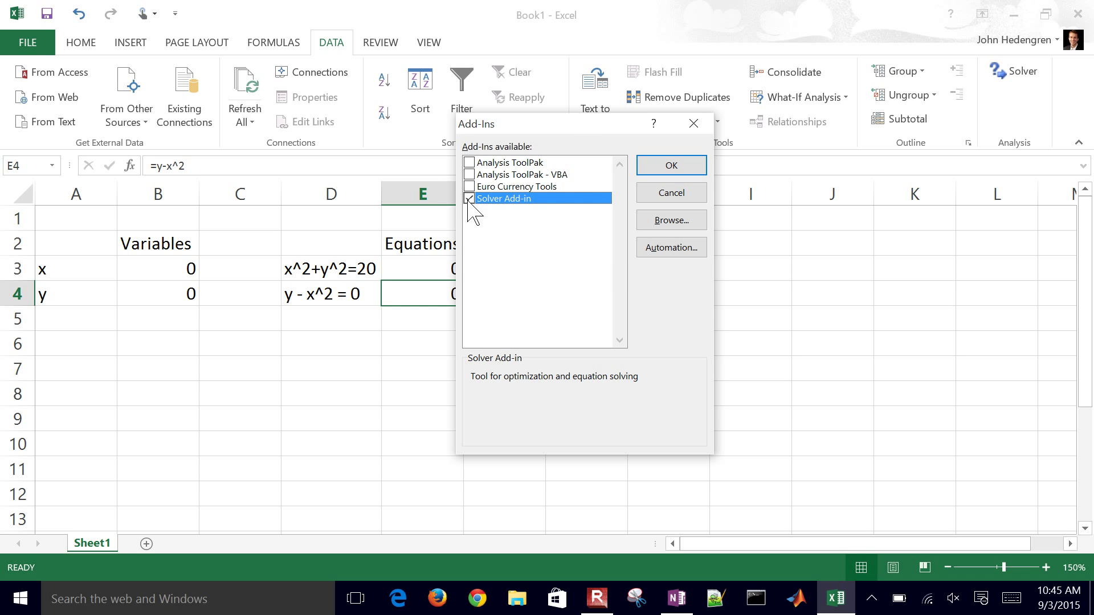
click(671, 171)
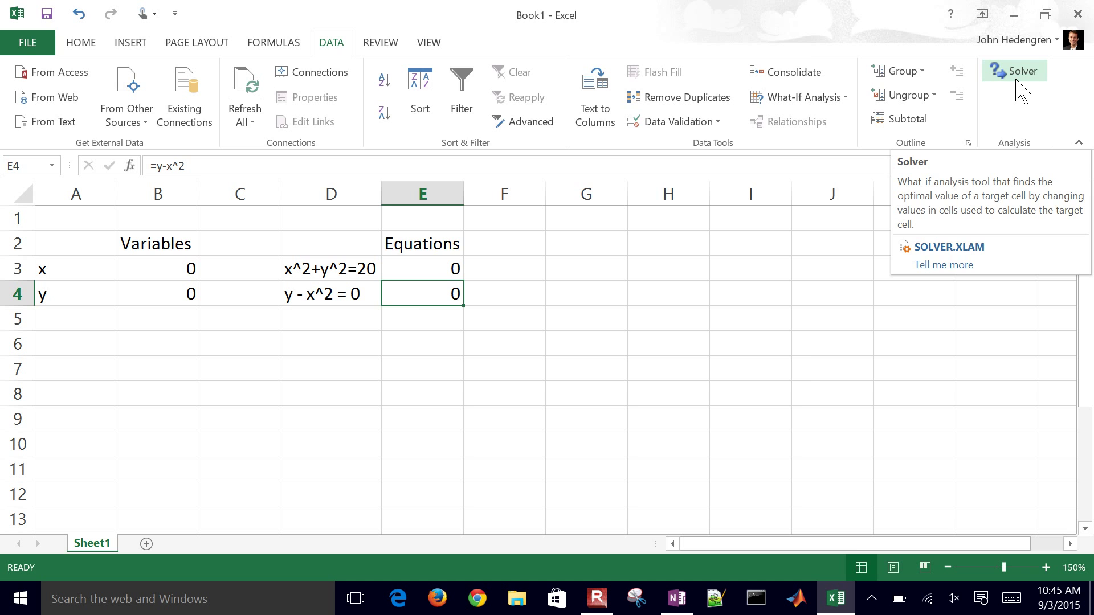
click(1016, 83)
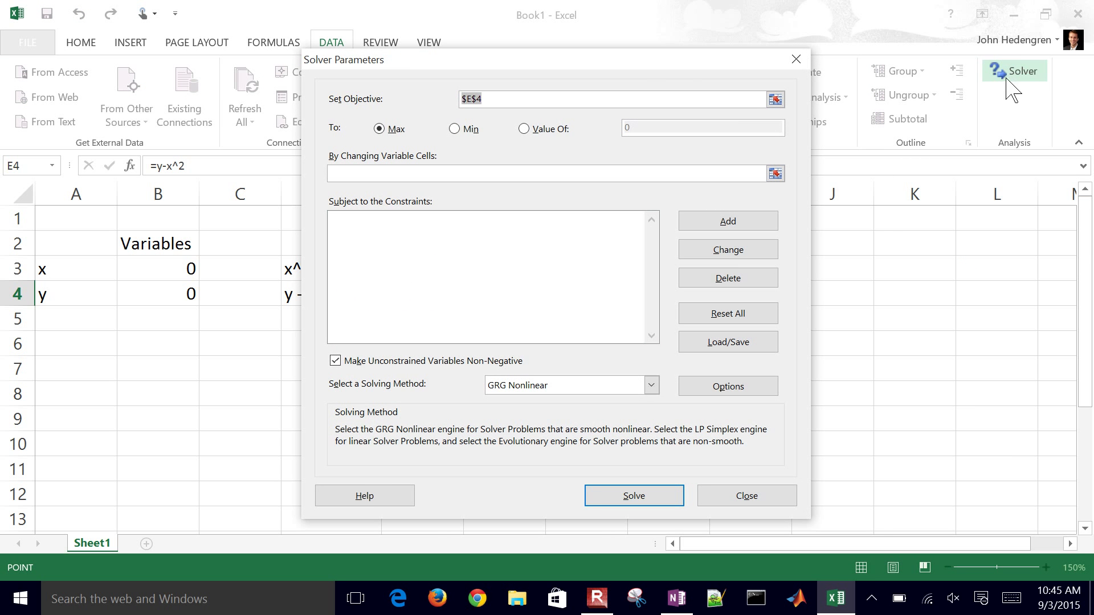
drag(649, 61, 900, 54)
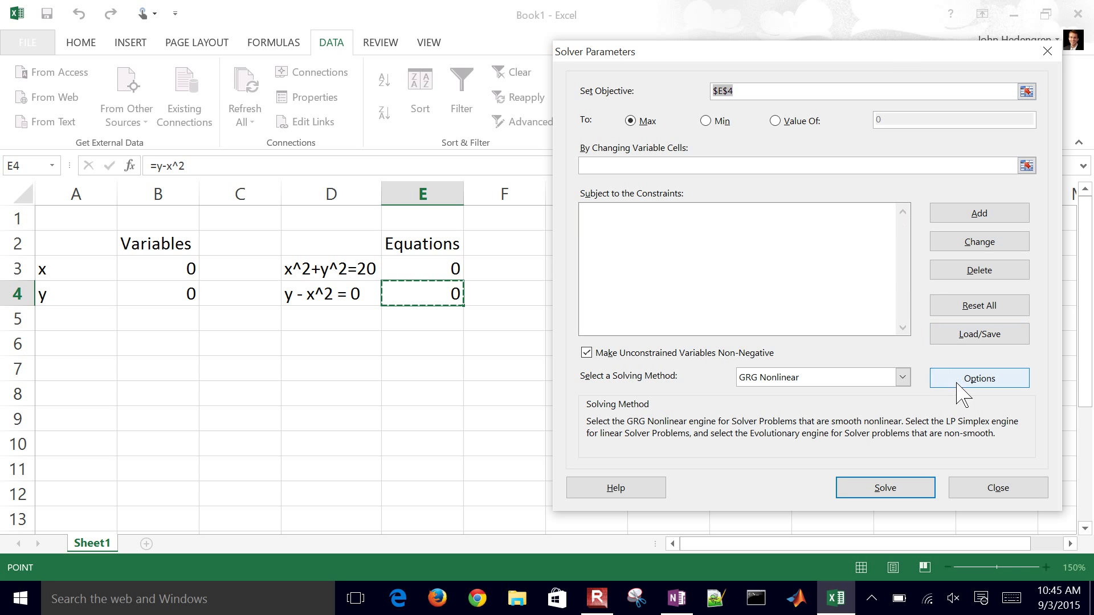
click(997, 489)
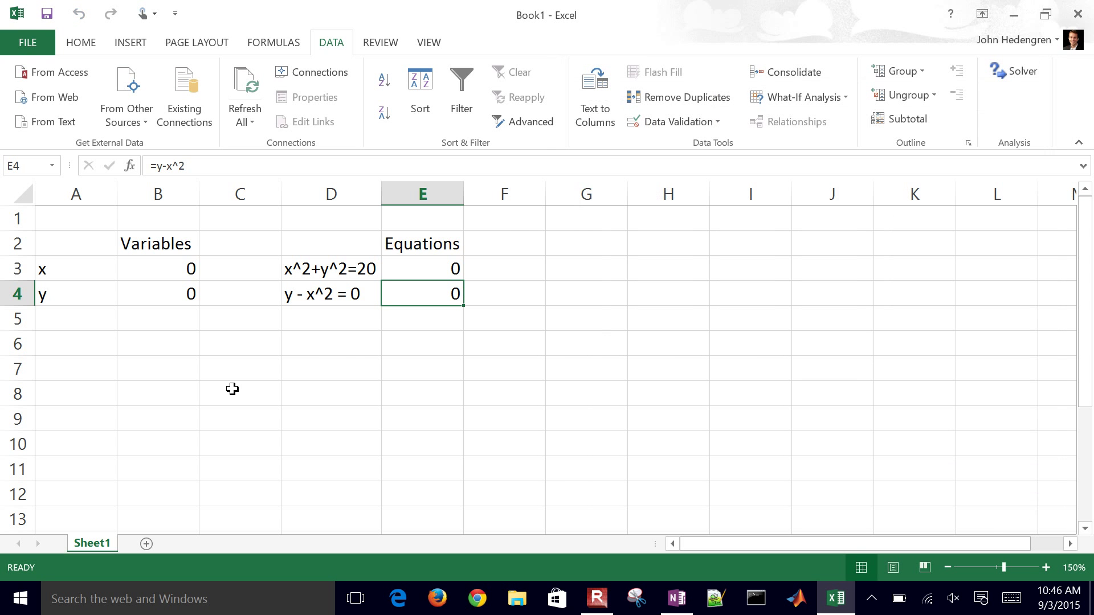
Step: Enter the label Sum in cell D6, below the equation labels
double_click(332, 344)
text(Sum)
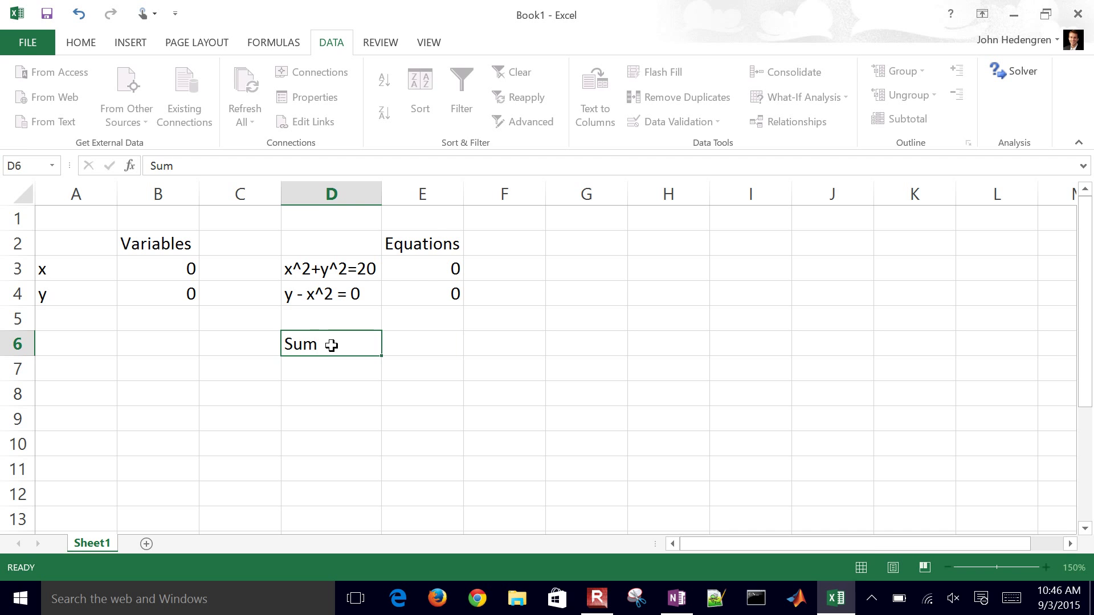
key(Tab)
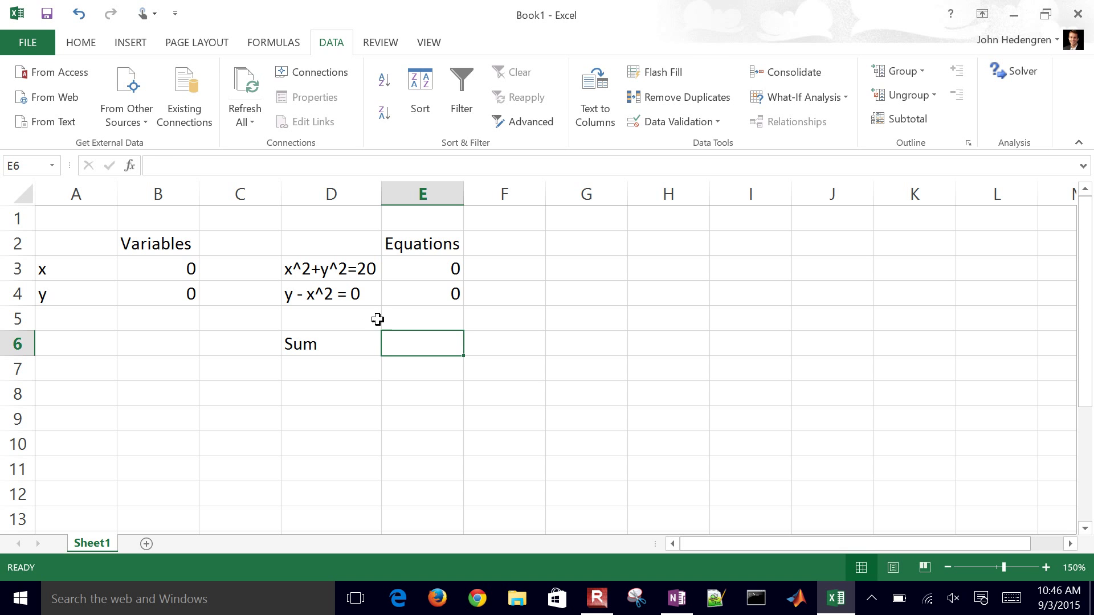
Step: Change the first equation's formula in cell E3 to =x^2+y^2-20
double_click(446, 268)
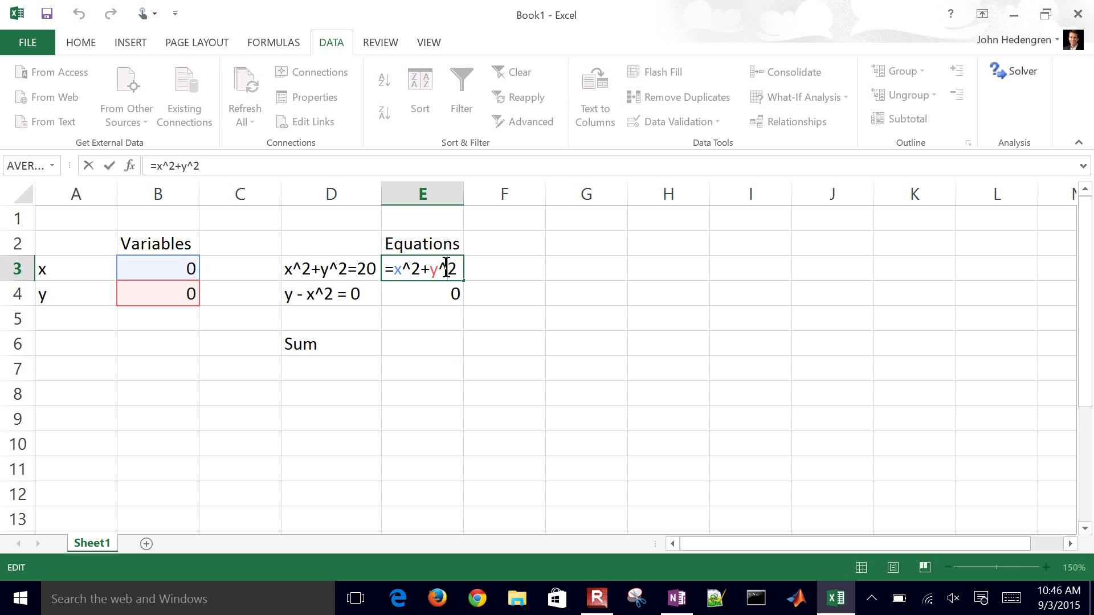
key(End)
text(-20)
key(Return)
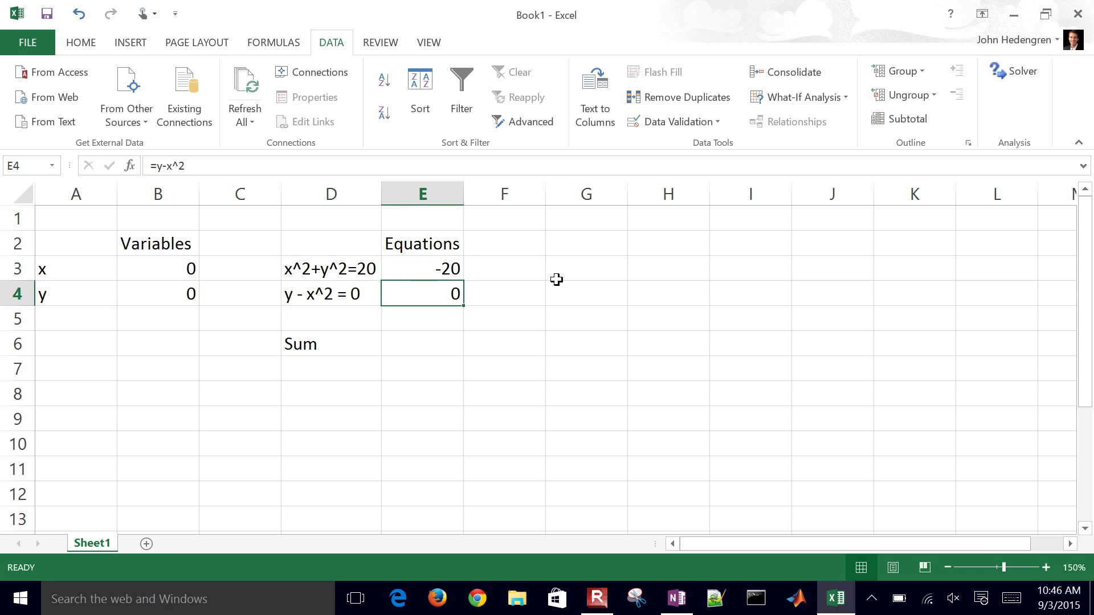
Step: Total the two equation cells in E6 with the formula =sum(E3:E4)
click(415, 341)
text(=sum()
key(shift+Up)
key(Up)
key(Up)
key(shift+Up)
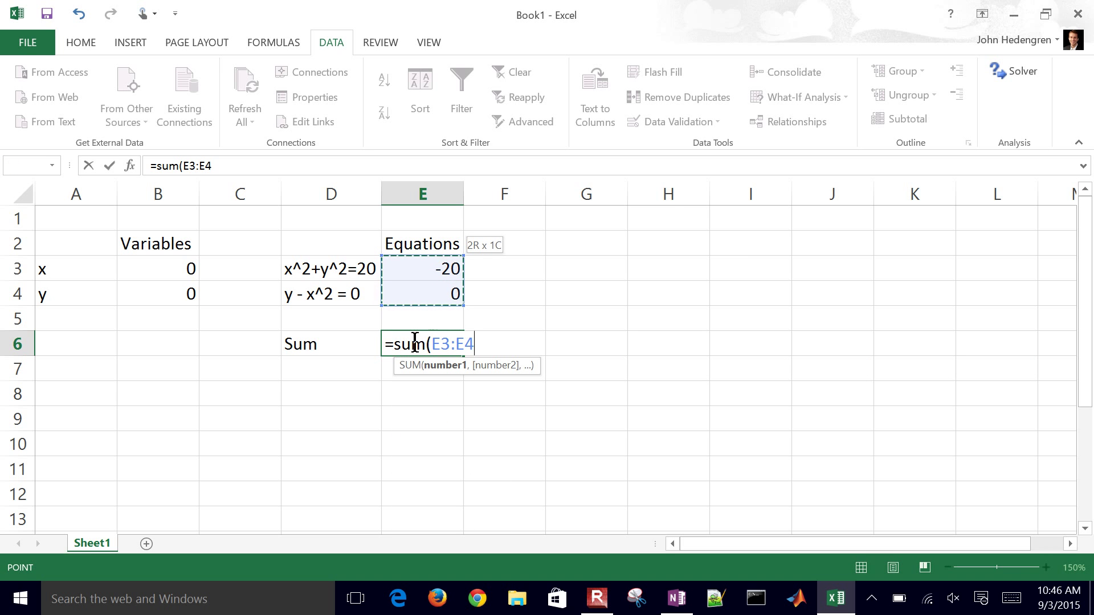
text())
key(Return)
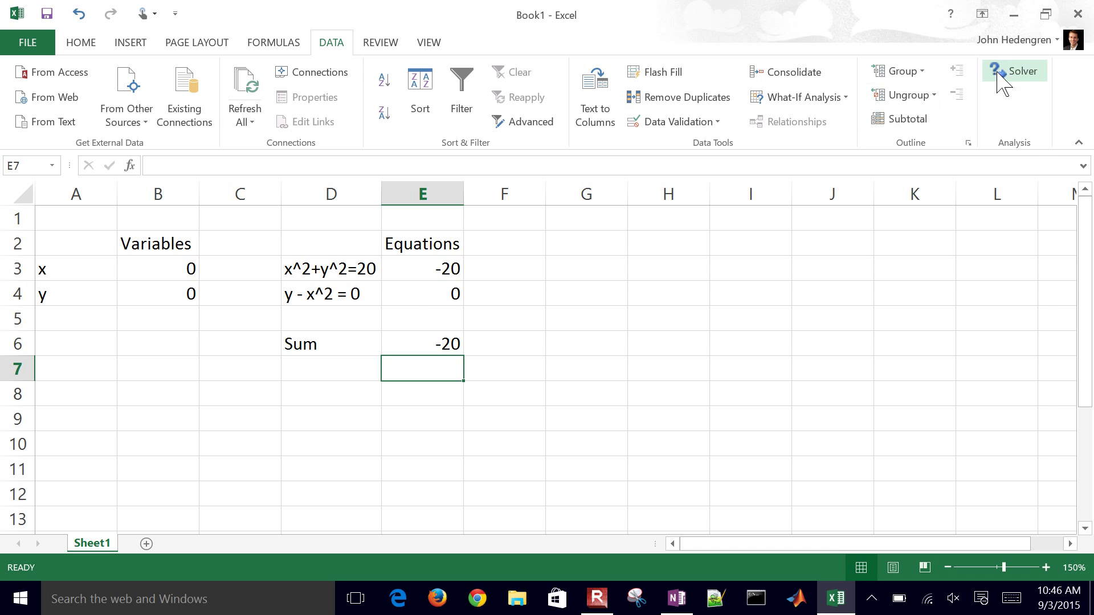
Step: Set the Solver target to a value of 0 and use $B$3:$B$4 as the changing variable cells
click(1017, 72)
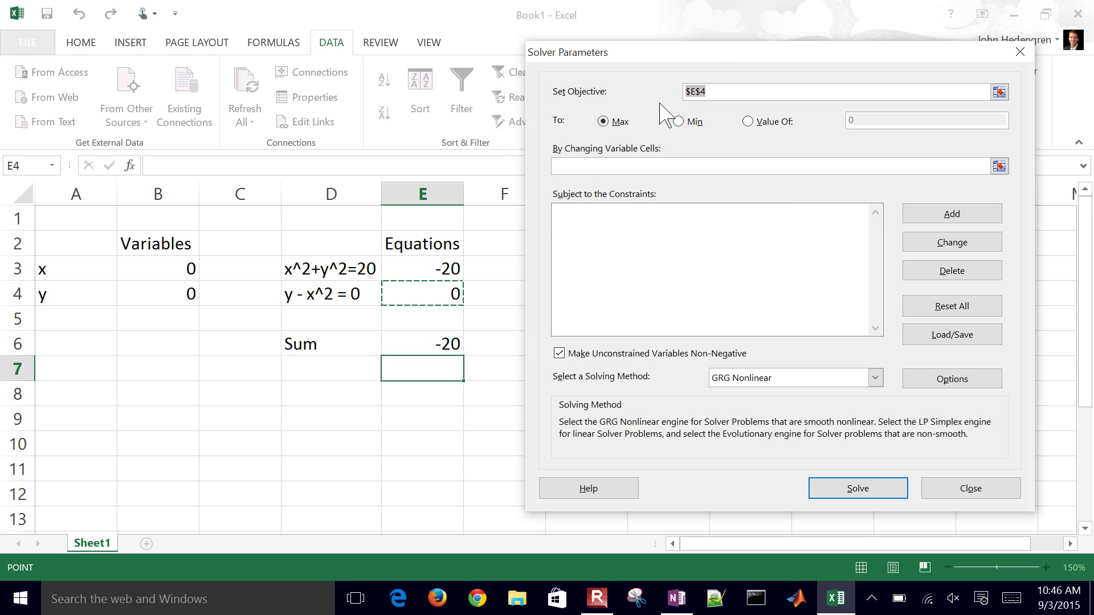
click(747, 122)
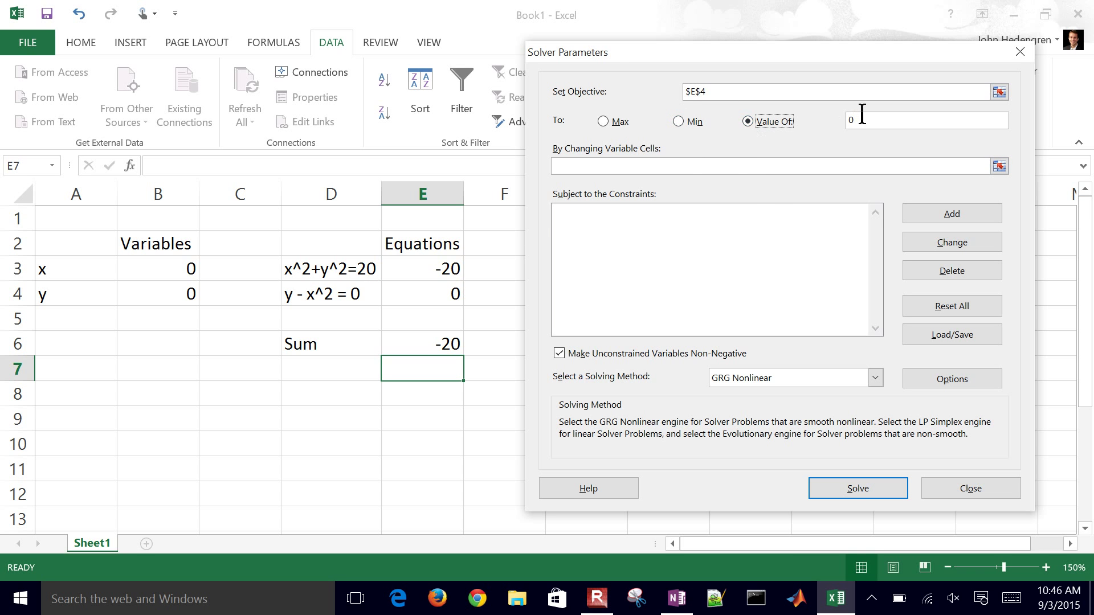
click(999, 167)
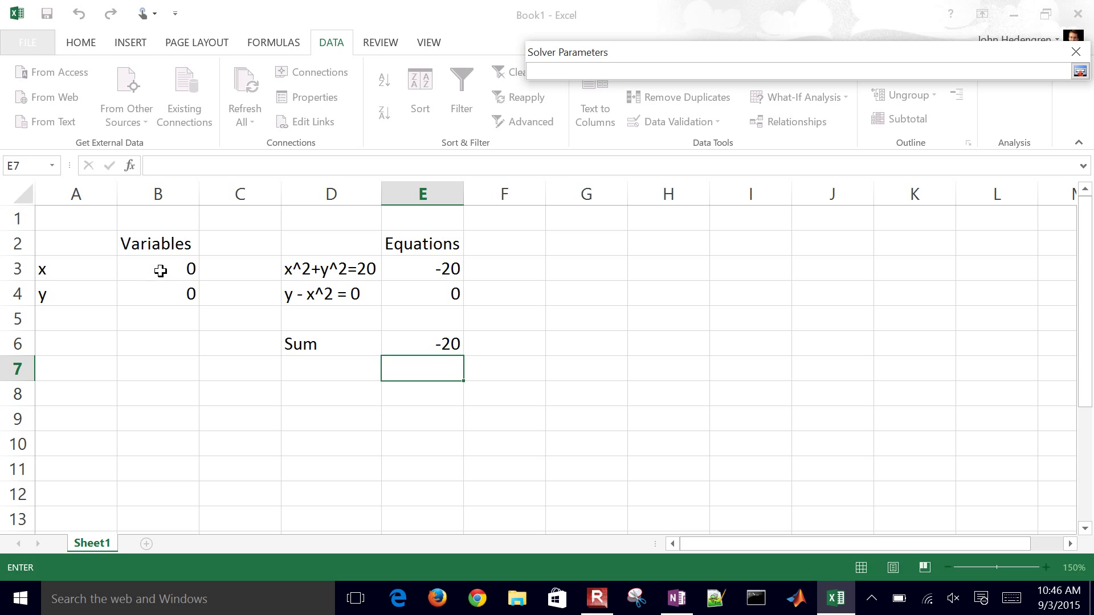
drag(160, 271, 162, 292)
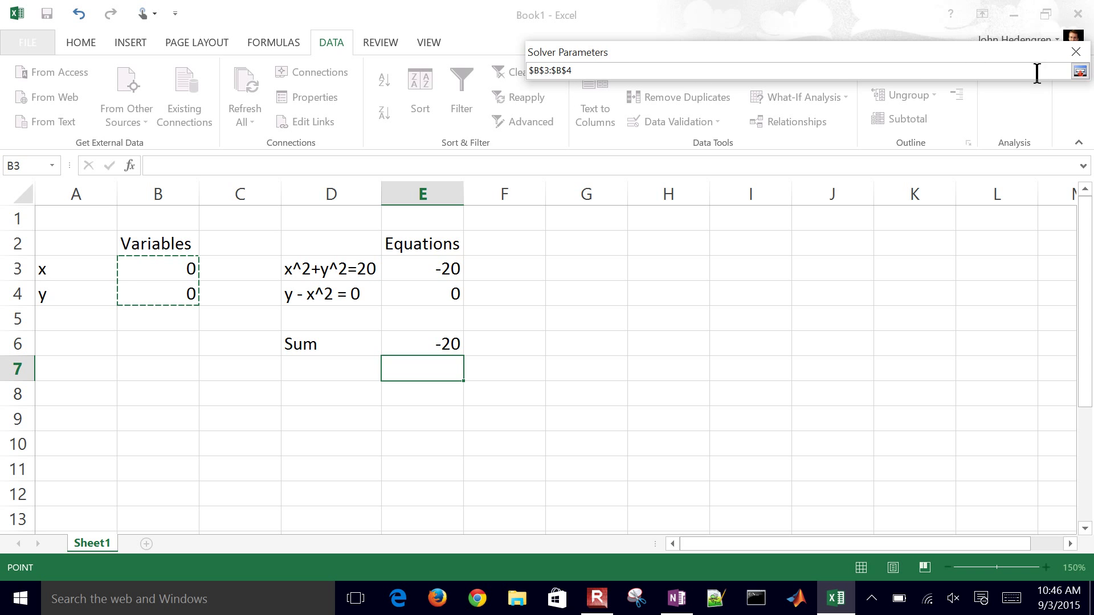
click(1081, 72)
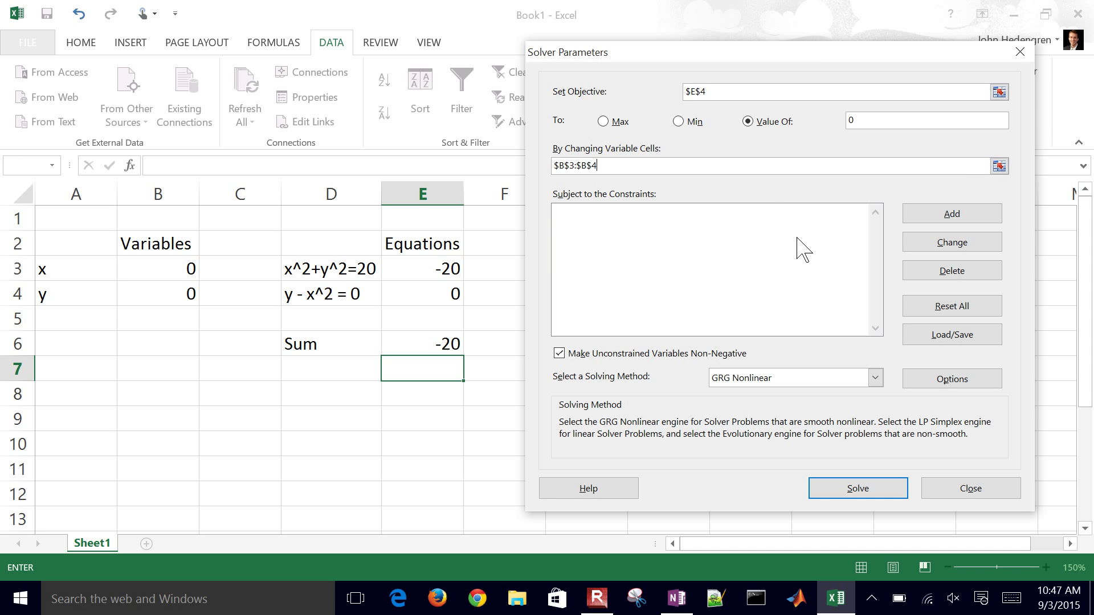
Step: Add a Solver constraint requiring the first equation's cell $E$3 to equal 0
click(936, 217)
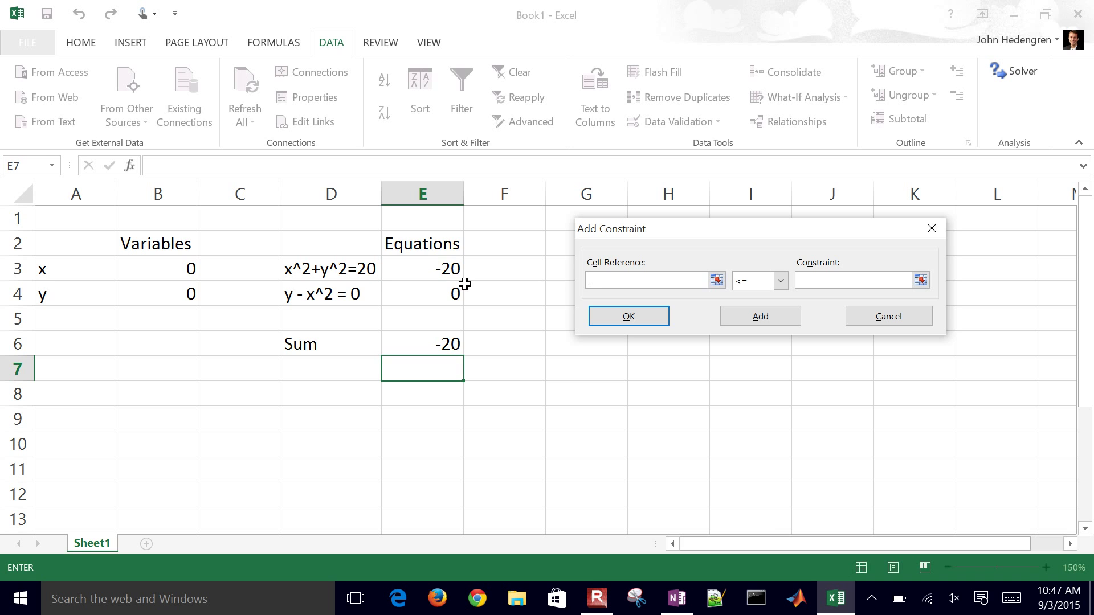
click(438, 269)
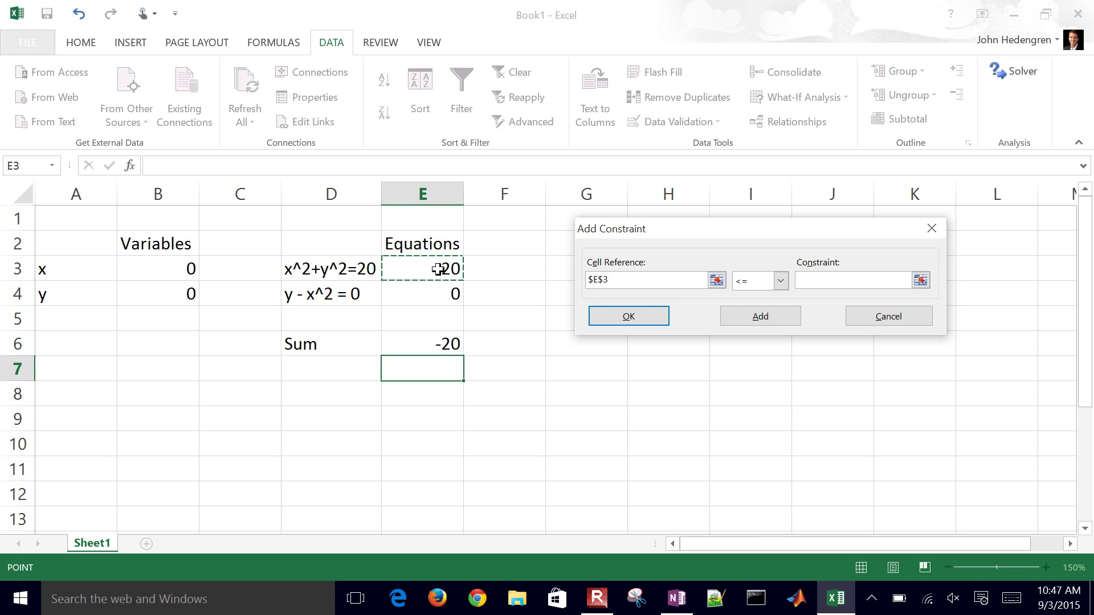
click(782, 279)
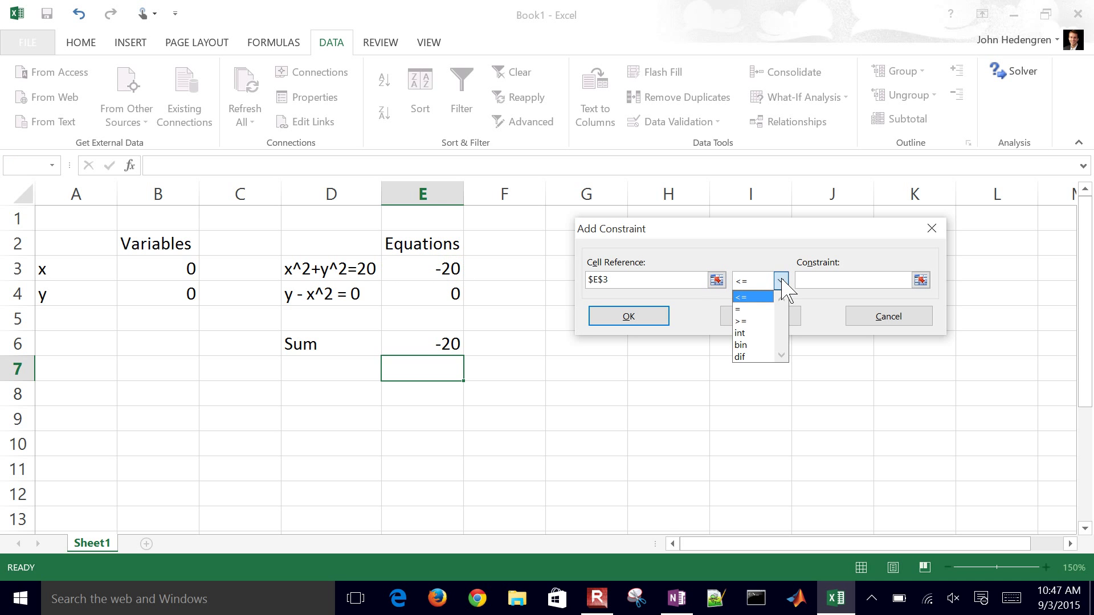
click(749, 310)
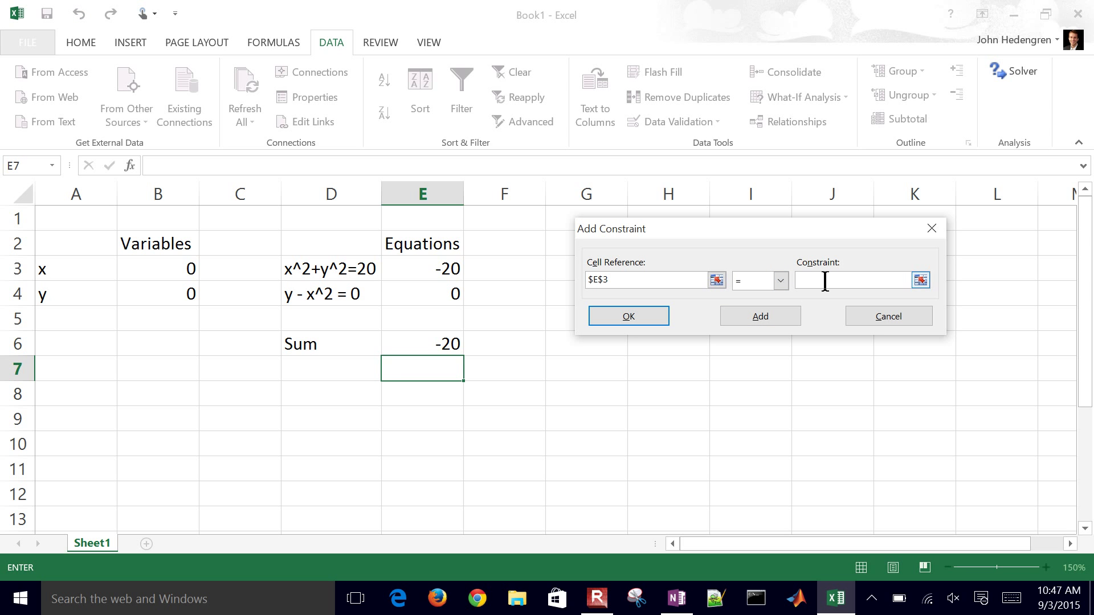
text(0)
click(735, 320)
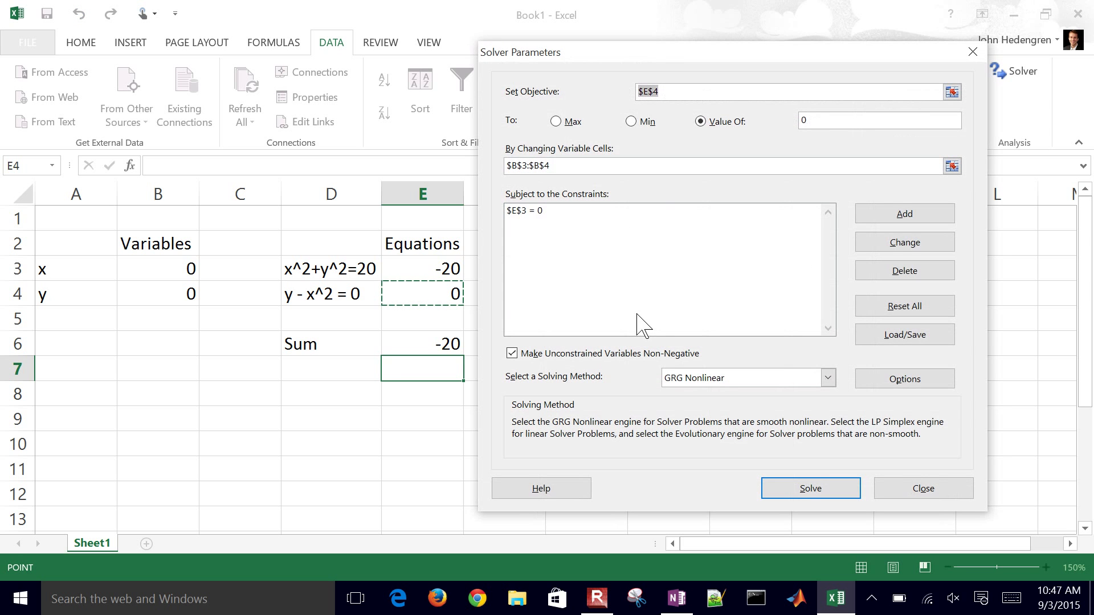
Step: Add a second Solver constraint requiring cell $E$4 to equal 0 and return to the Solver parameters
click(900, 221)
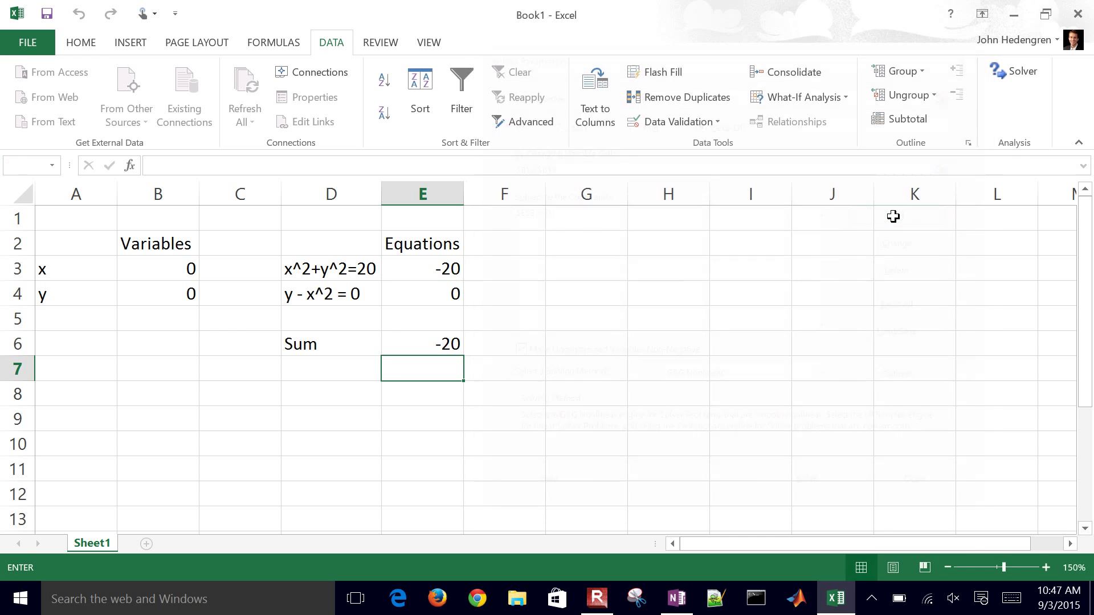
click(428, 292)
click(732, 281)
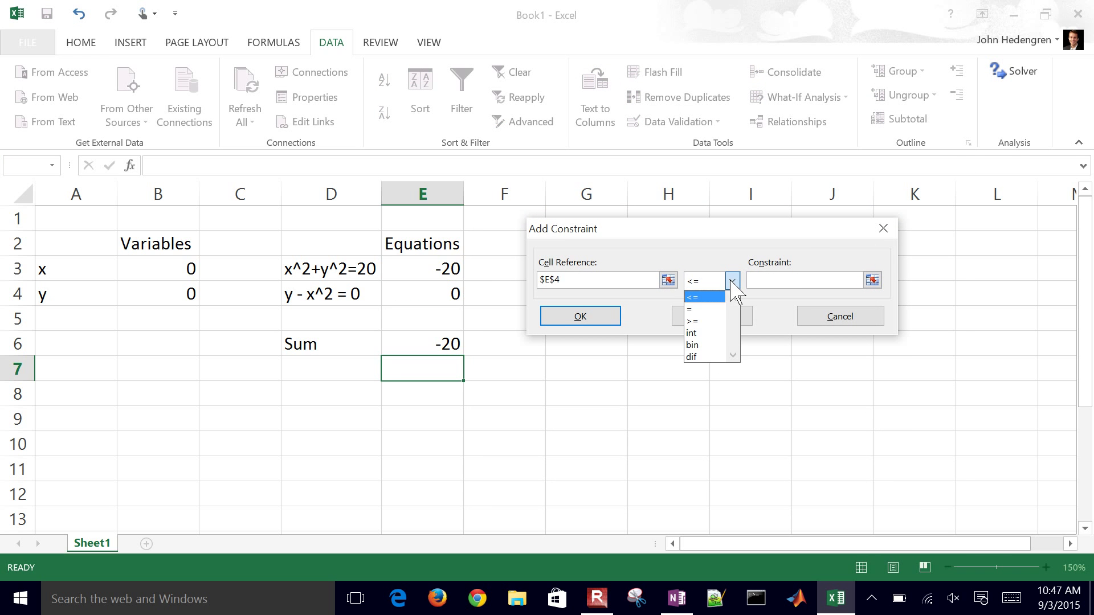
click(717, 308)
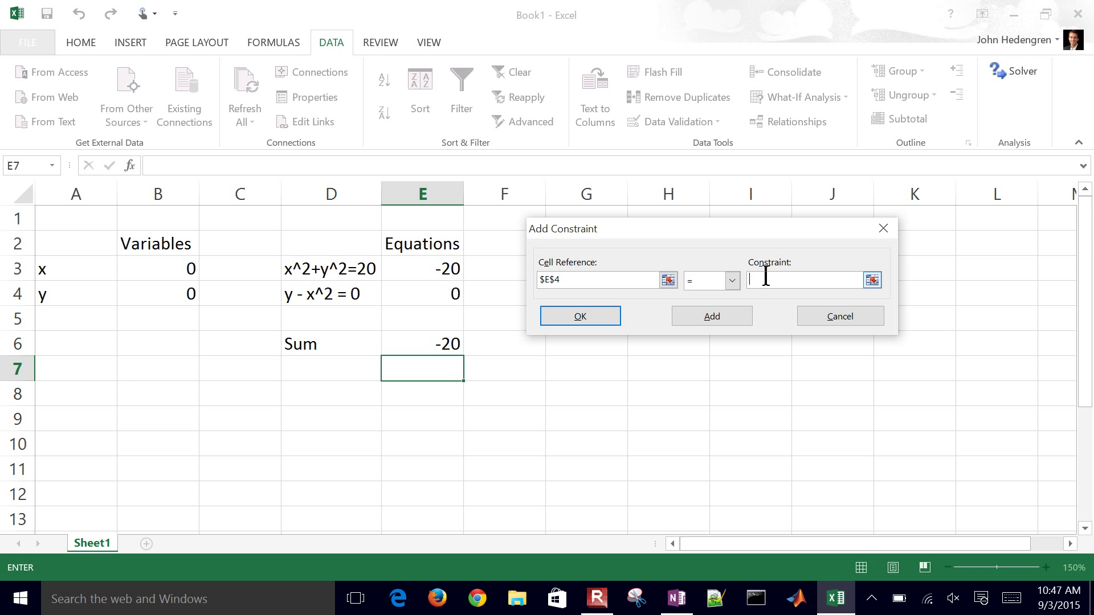
text(0)
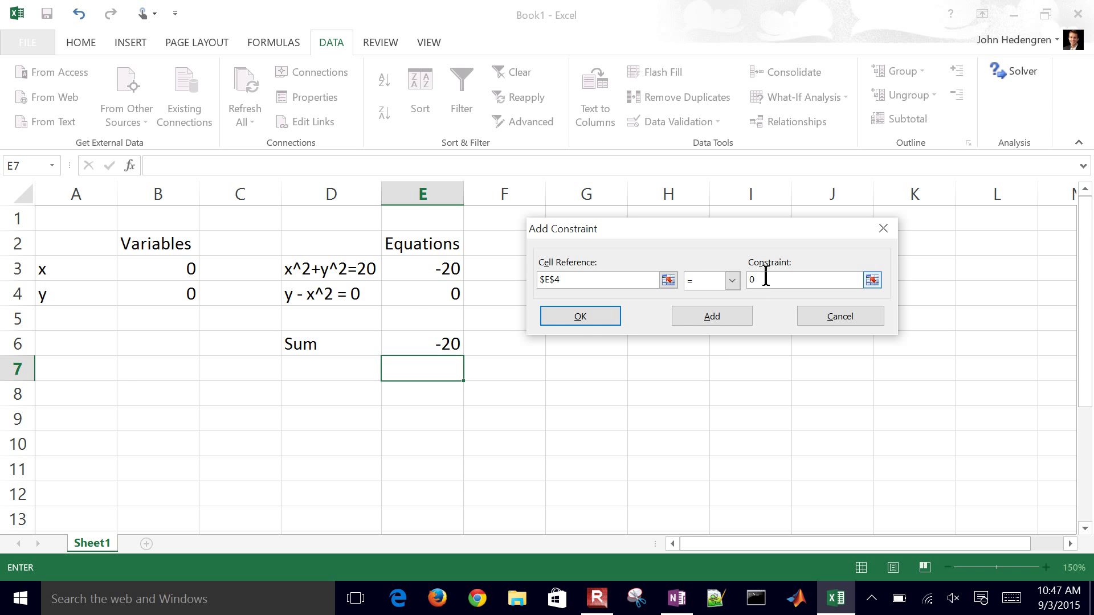
click(586, 323)
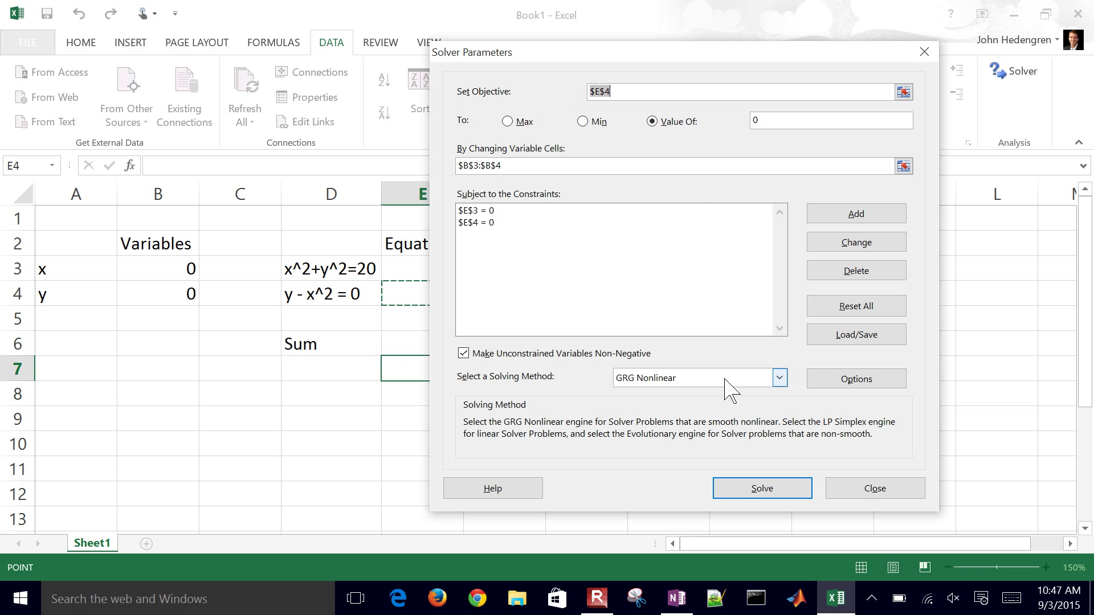
Step: Run Solver with the GRG Nonlinear method and keep its solution without generating any reports
click(464, 356)
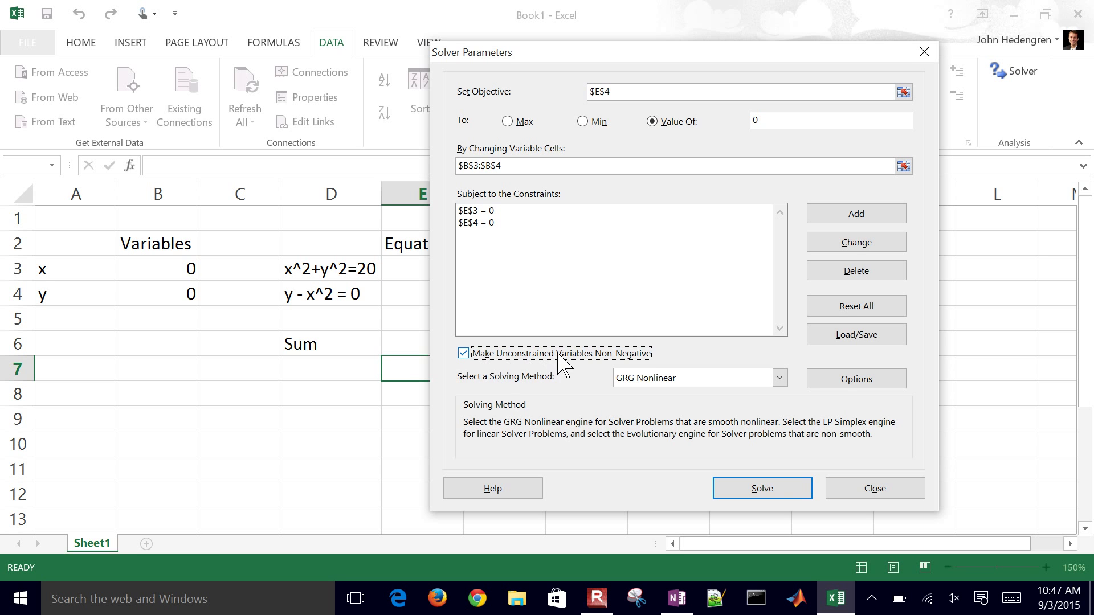
click(757, 490)
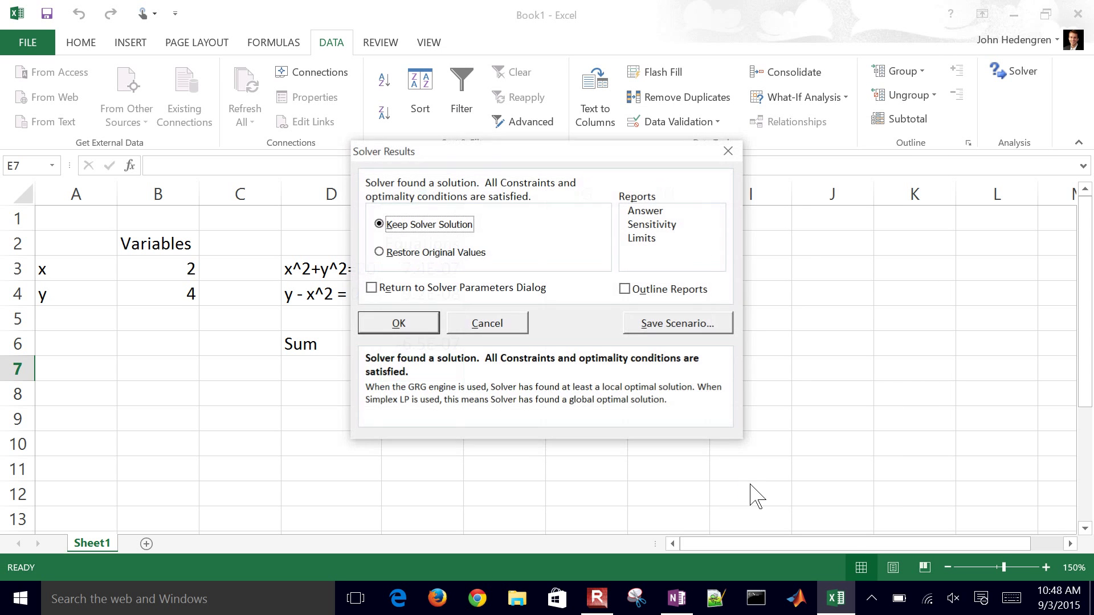
click(655, 212)
click(655, 224)
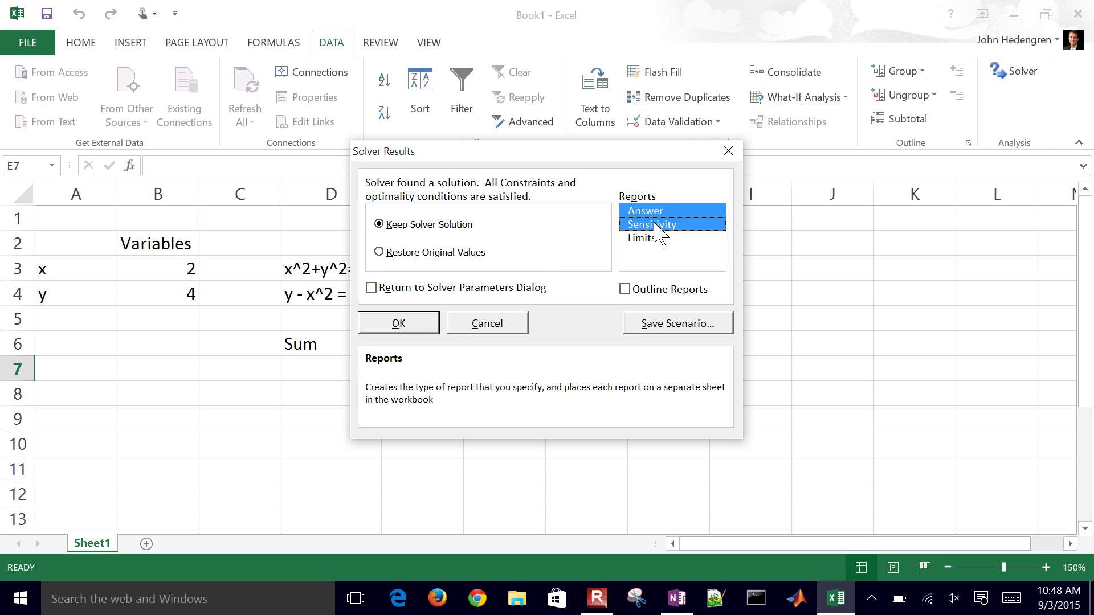
click(646, 238)
click(646, 239)
click(655, 225)
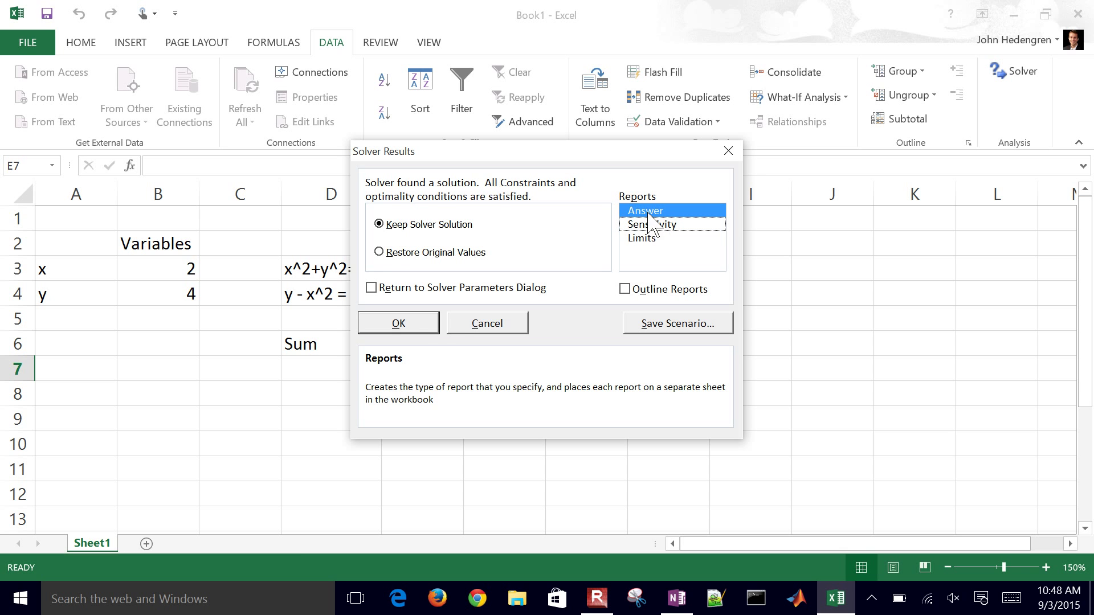
click(647, 213)
click(390, 327)
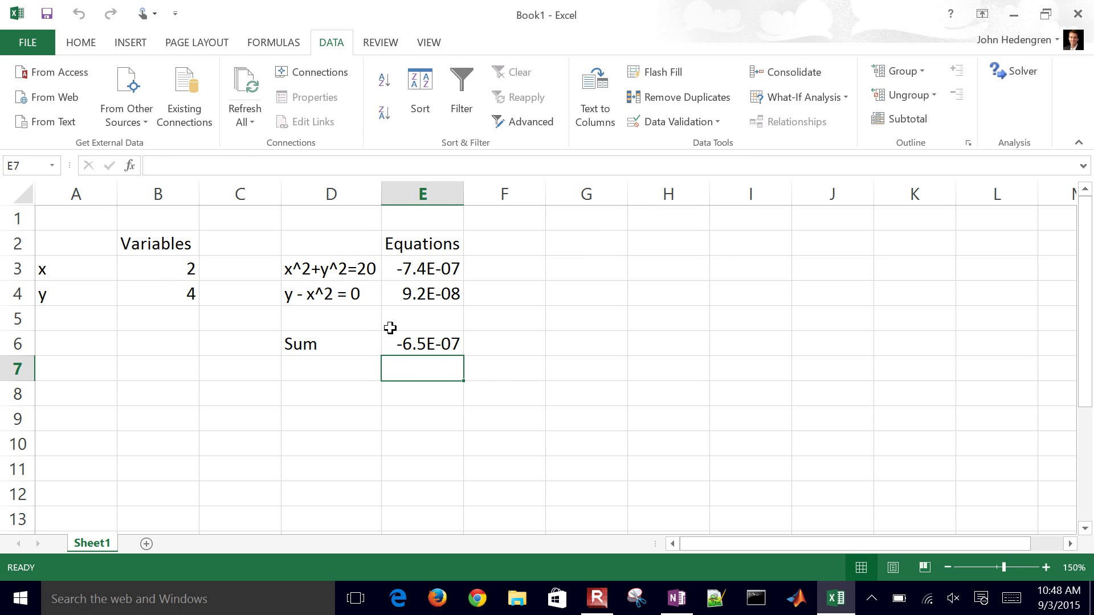
Step: Inspect the full-precision values of x and y in B3 and B4 and the equation residuals in E3:E4
click(180, 272)
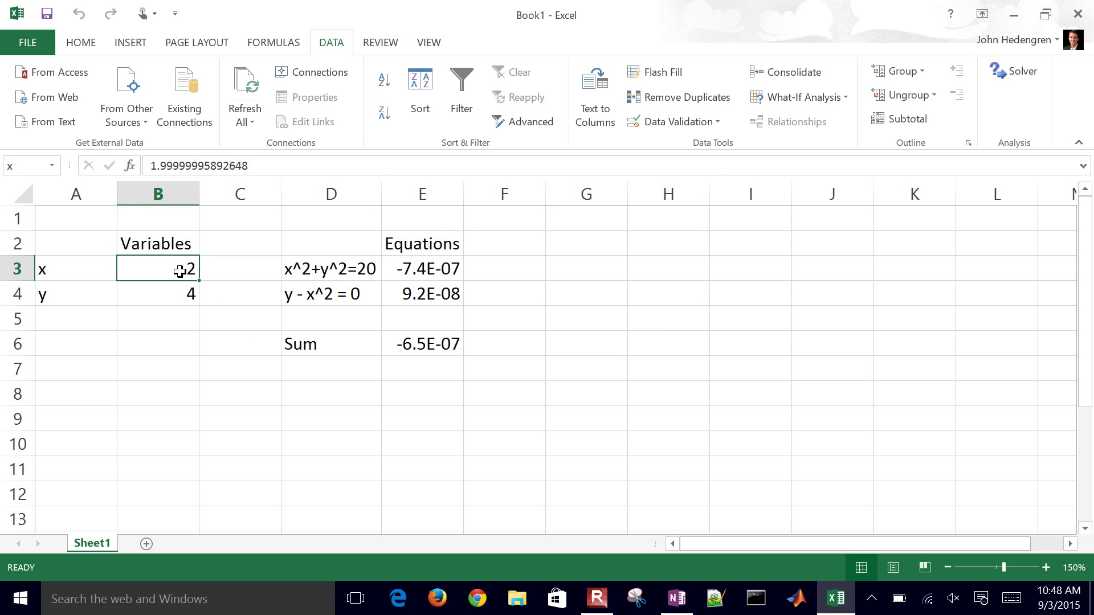
key(Down)
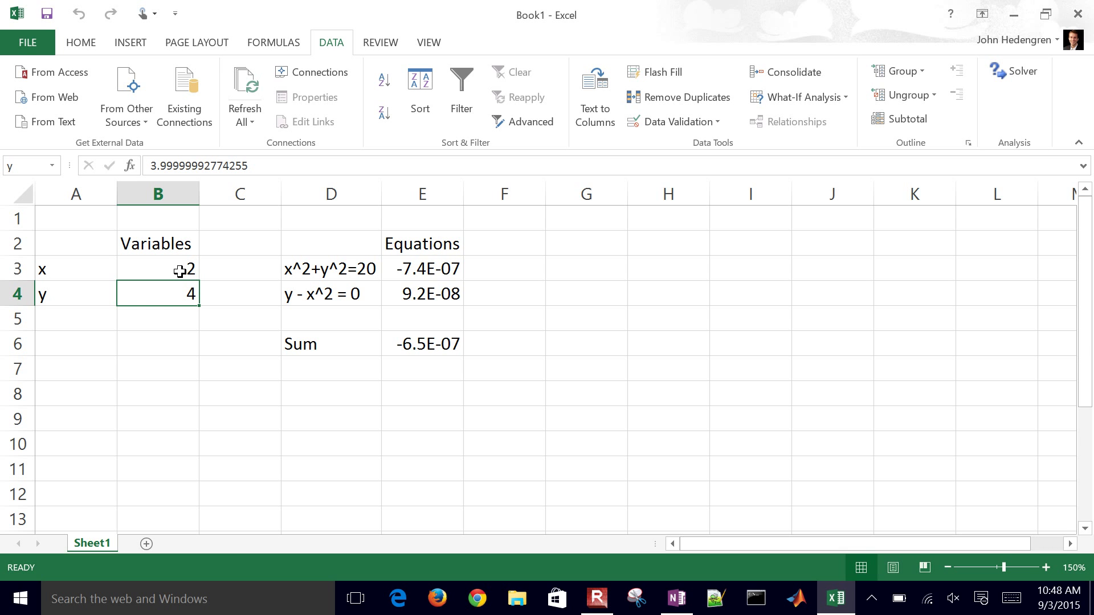
click(279, 165)
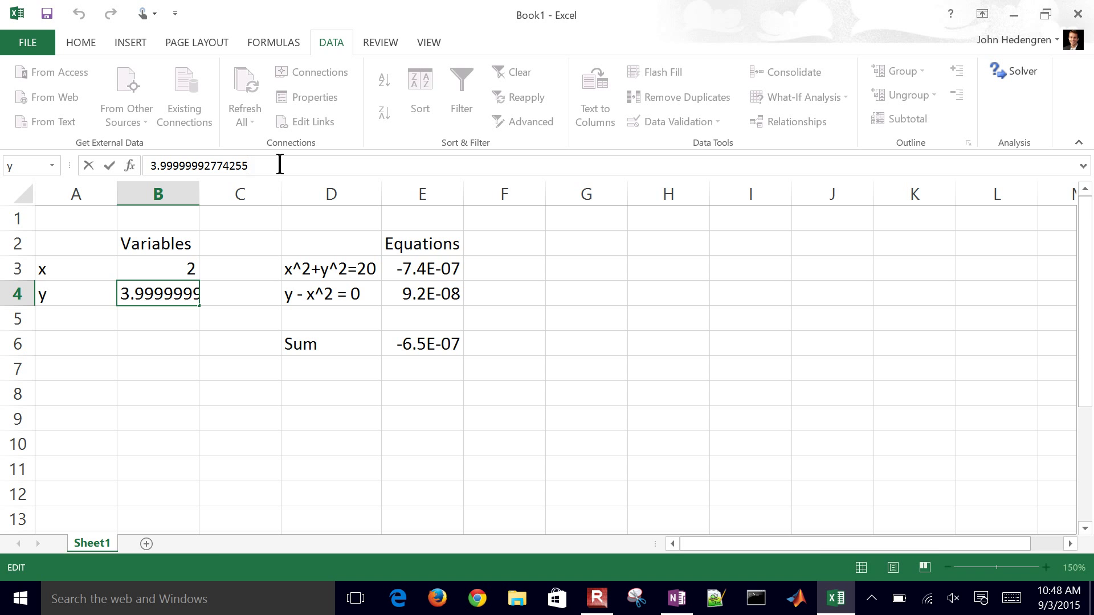
key(Return)
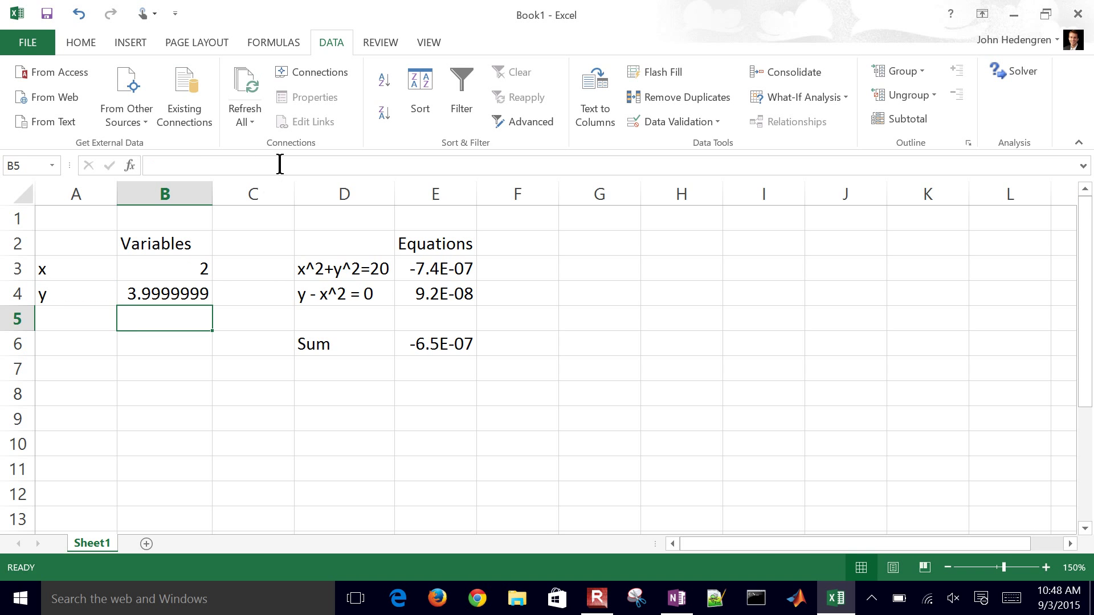
click(454, 274)
drag(454, 274, 462, 289)
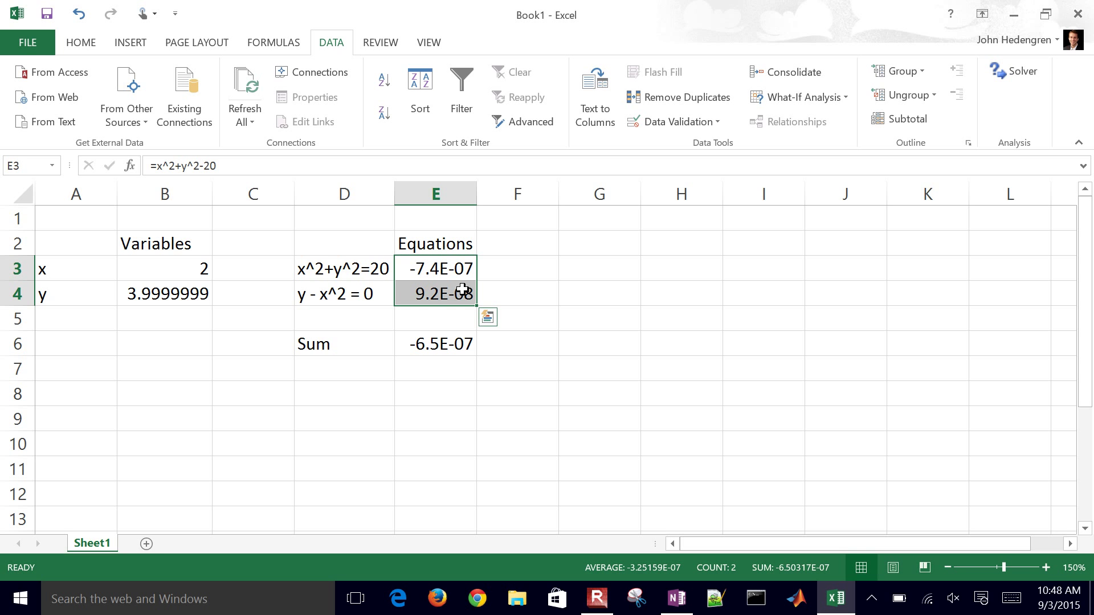
Step: Switch to the OneNote page, handwrite z+5 = x*y below y = x², circle it and bracket all three equations
key(alt+Tab)
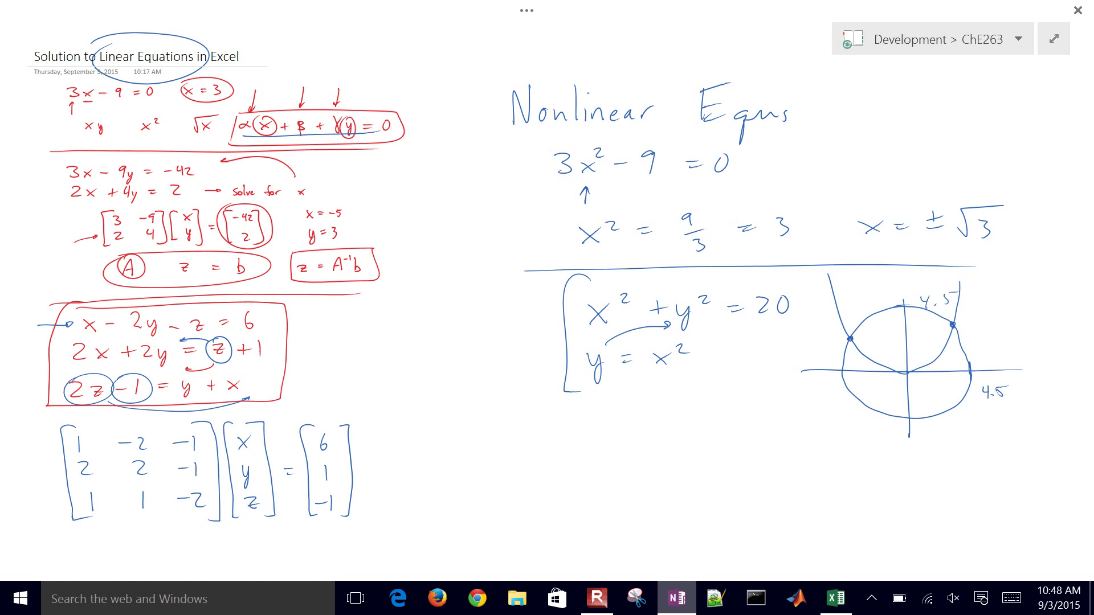
mouse_move(593, 401)
mouse_down()
mouse_move(603, 418)
mouse_move(606, 390)
mouse_up()
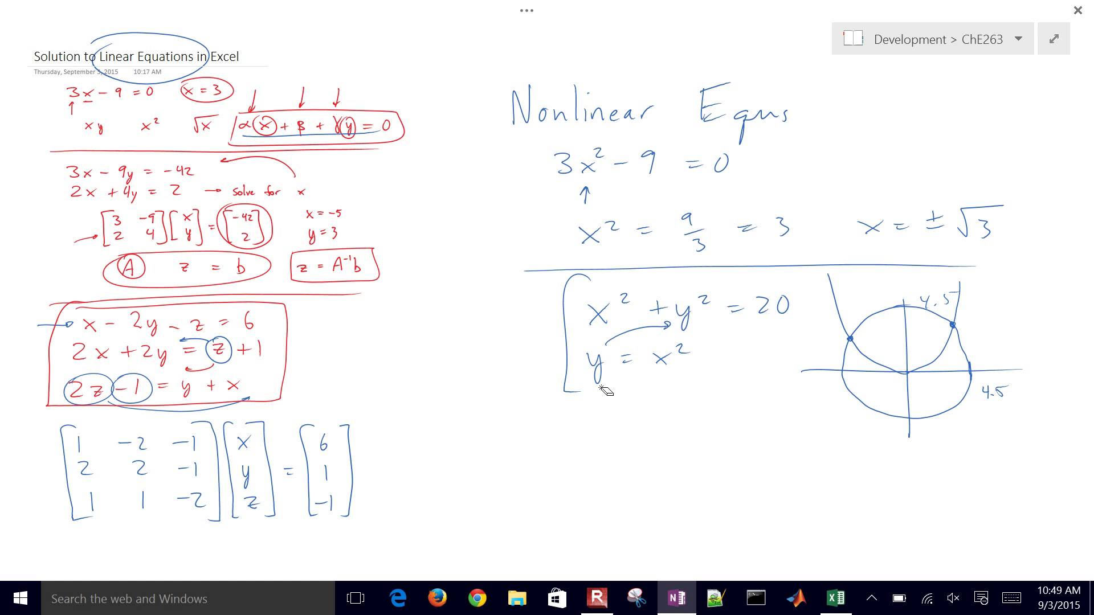
mouse_move(591, 403)
mouse_down()
mouse_move(606, 418)
mouse_move(636, 409)
mouse_up()
mouse_move(645, 398)
mouse_down()
mouse_move(642, 416)
mouse_move(661, 398)
mouse_move(692, 402)
mouse_up()
drag(678, 409, 749, 413)
mouse_move(749, 405)
mouse_down()
mouse_move(739, 414)
mouse_move(764, 428)
mouse_up()
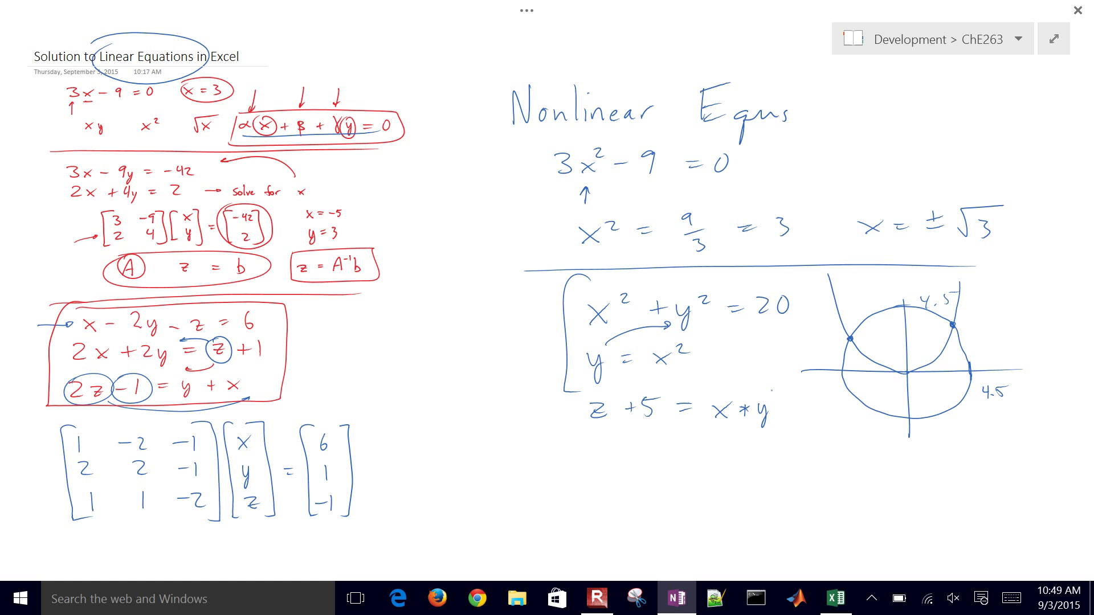
mouse_move(579, 392)
mouse_down()
mouse_move(812, 405)
mouse_move(587, 440)
mouse_move(573, 399)
mouse_up()
mouse_move(589, 276)
mouse_down()
mouse_move(601, 281)
mouse_move(584, 455)
mouse_up()
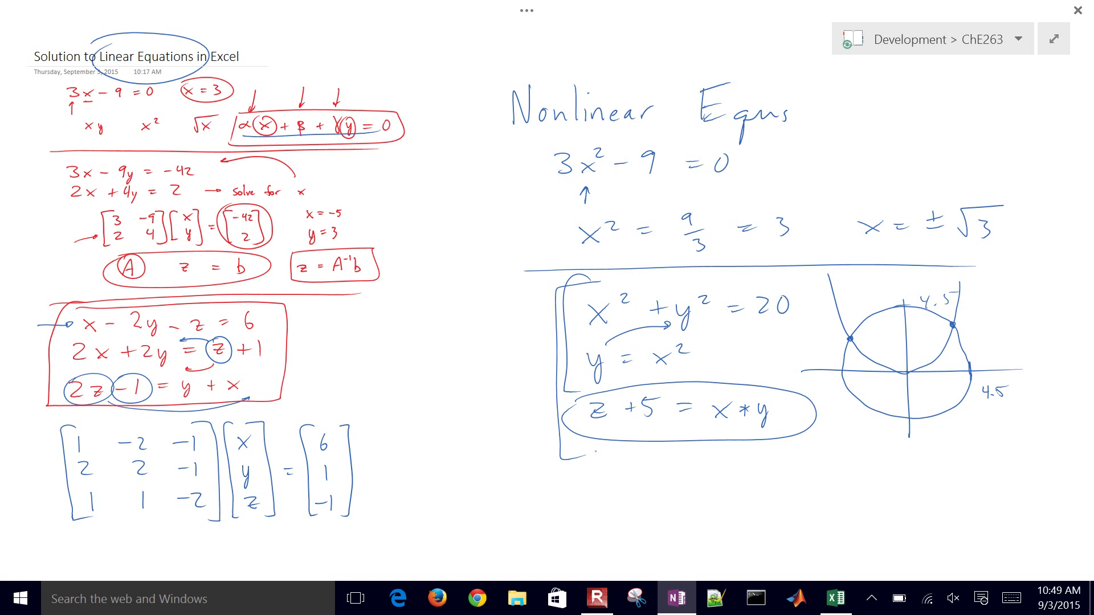
Step: Switch back to Excel and insert a blank row at row 5, above the Sum row
key(alt+Tab)
click(518, 368)
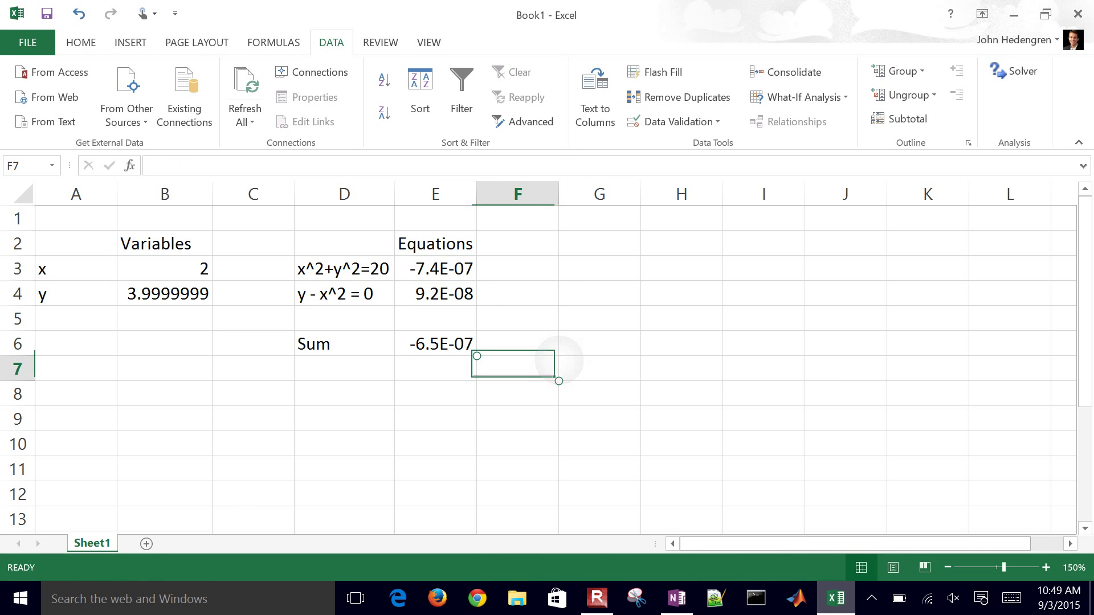
click(23, 322)
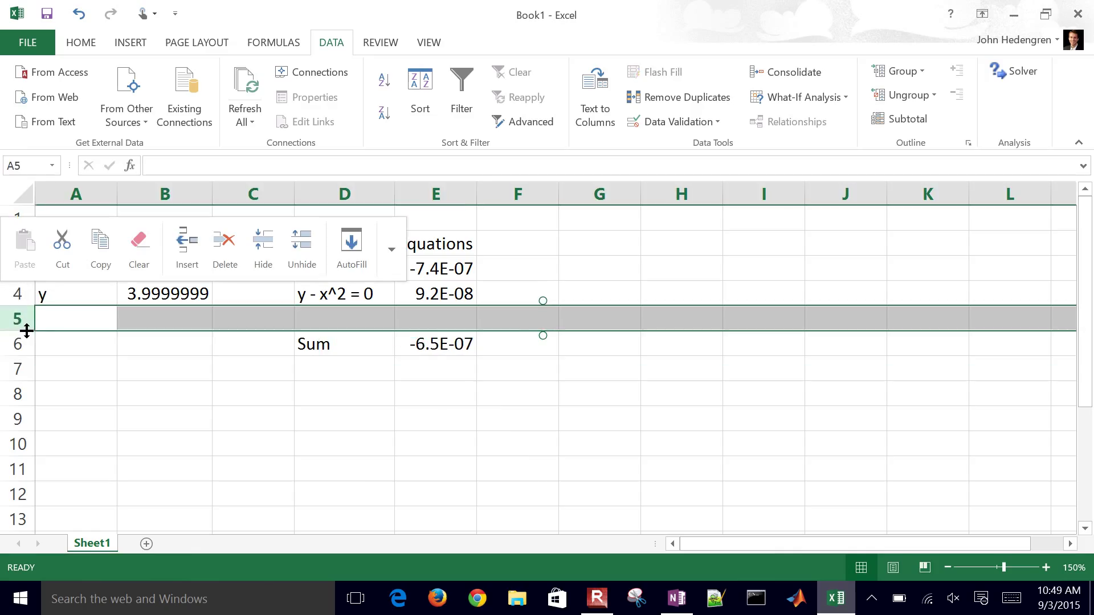
key(ctrl+shift+plus)
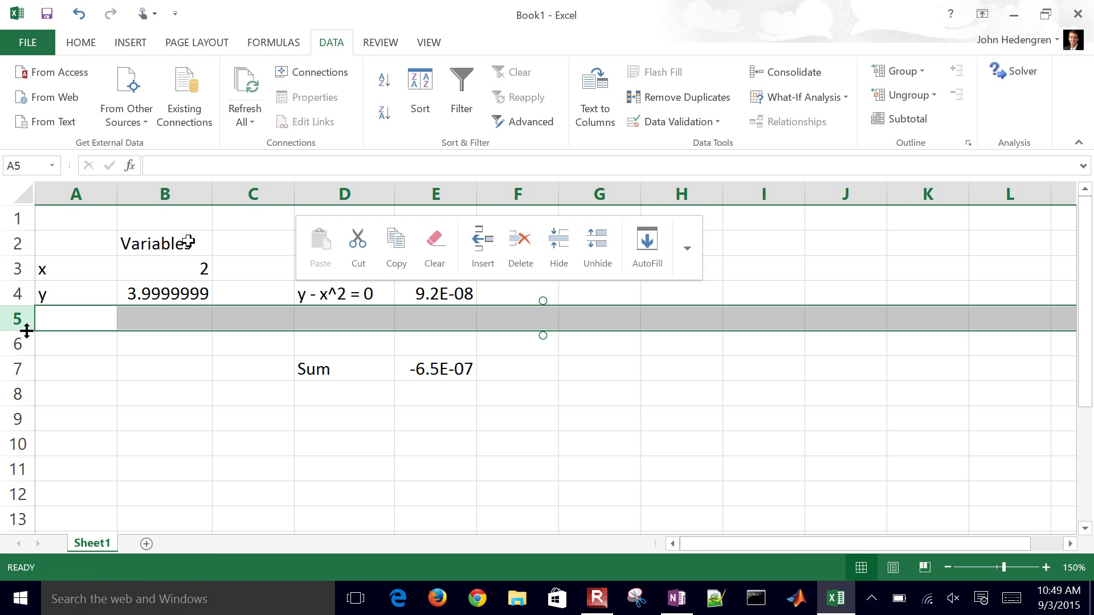
click(517, 368)
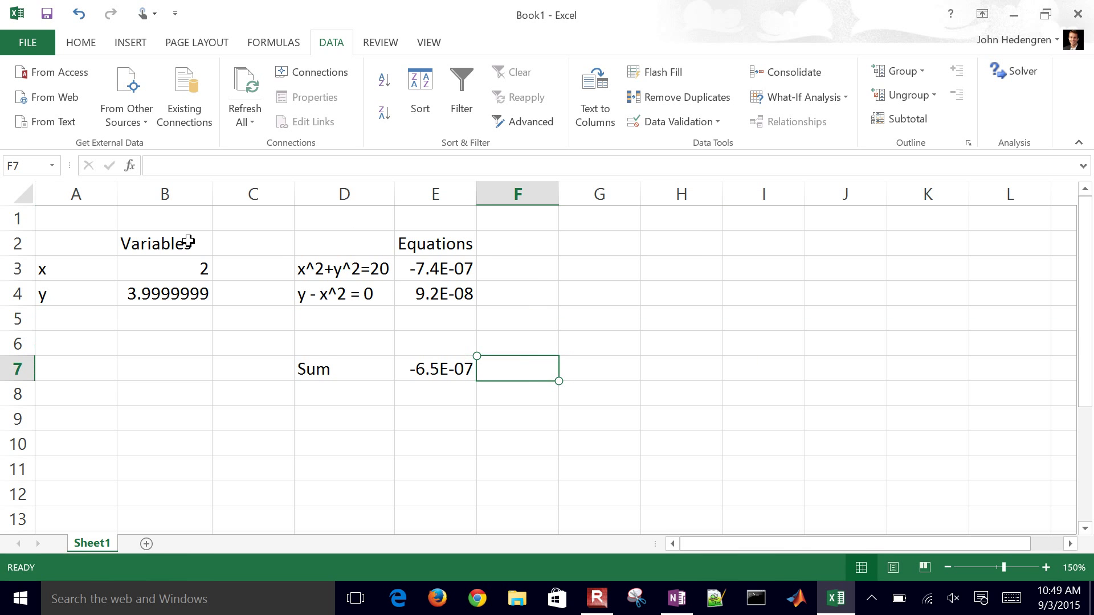
Step: Enter the third equation's label z+5-x*y = 0 in cell D5
click(344, 318)
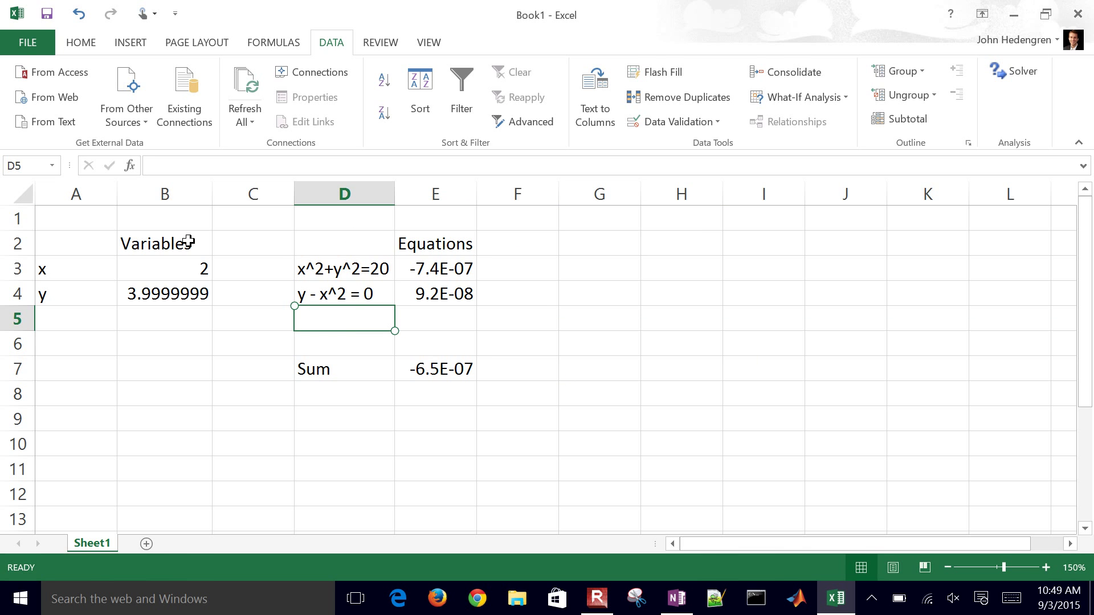
text(z+5)
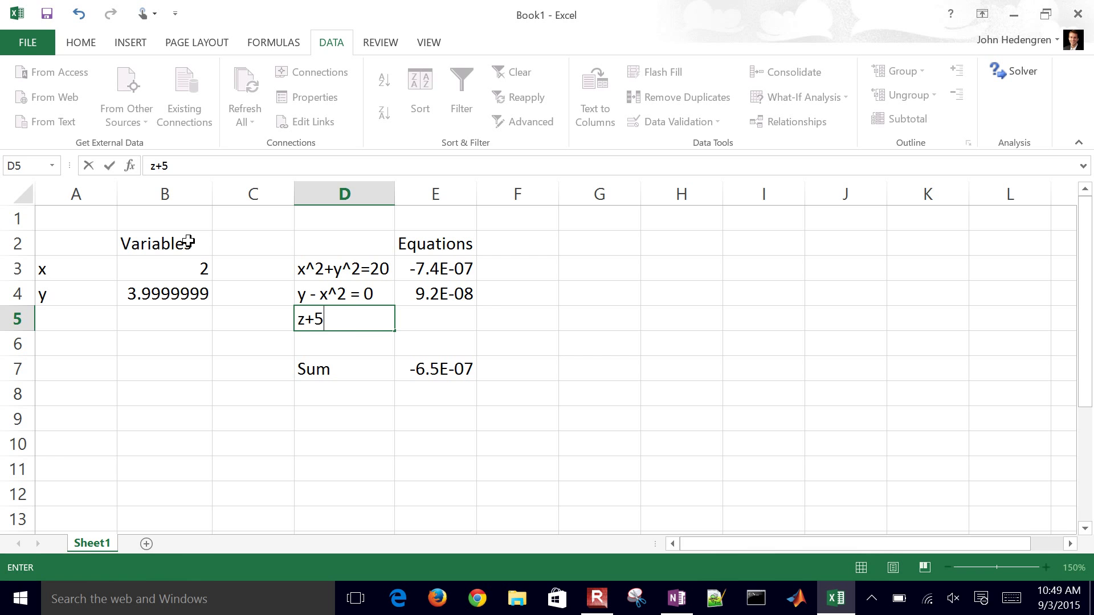
text(-x*y = 0)
key(Return)
key(Up)
key(Right)
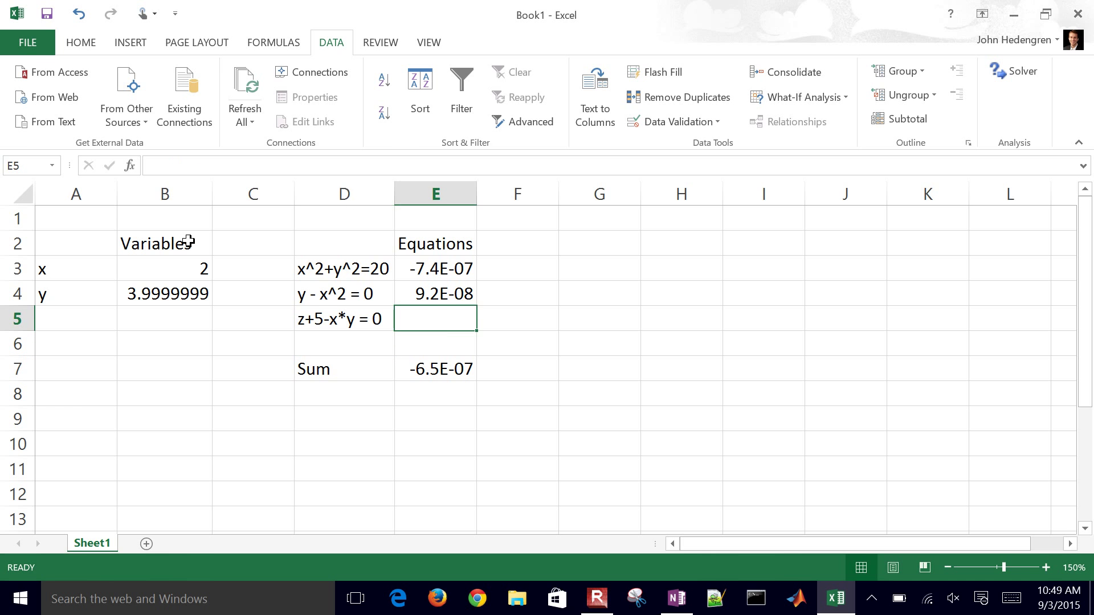
Step: Add the variable label z in A5 with an initial value of 0 in B5
key(Left)
key(Left)
key(Left)
key(Left)
text(z)
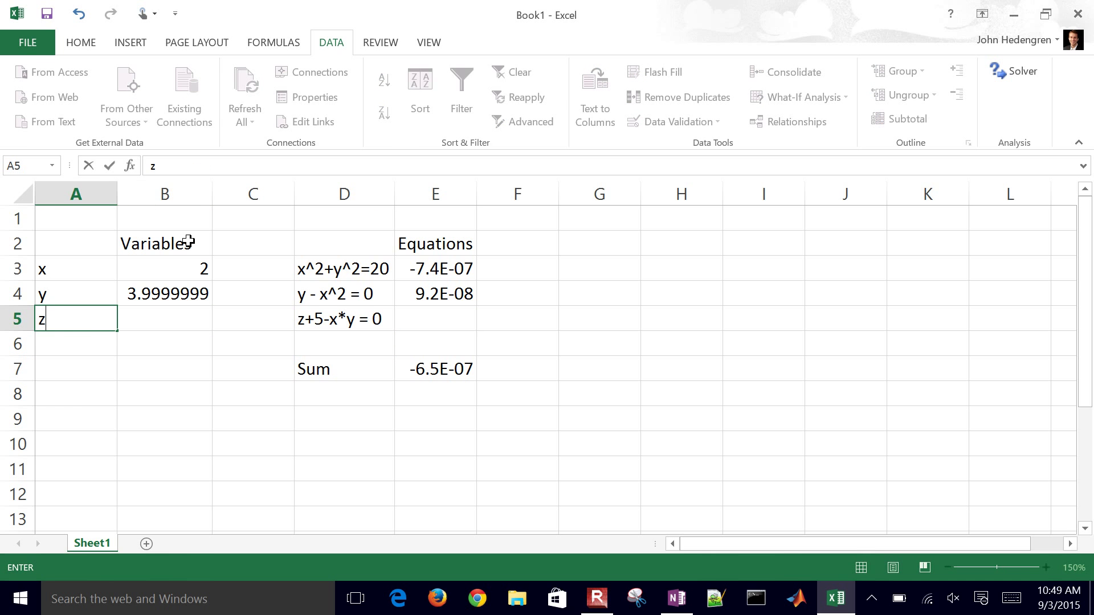
key(Right)
text(0)
key(Return)
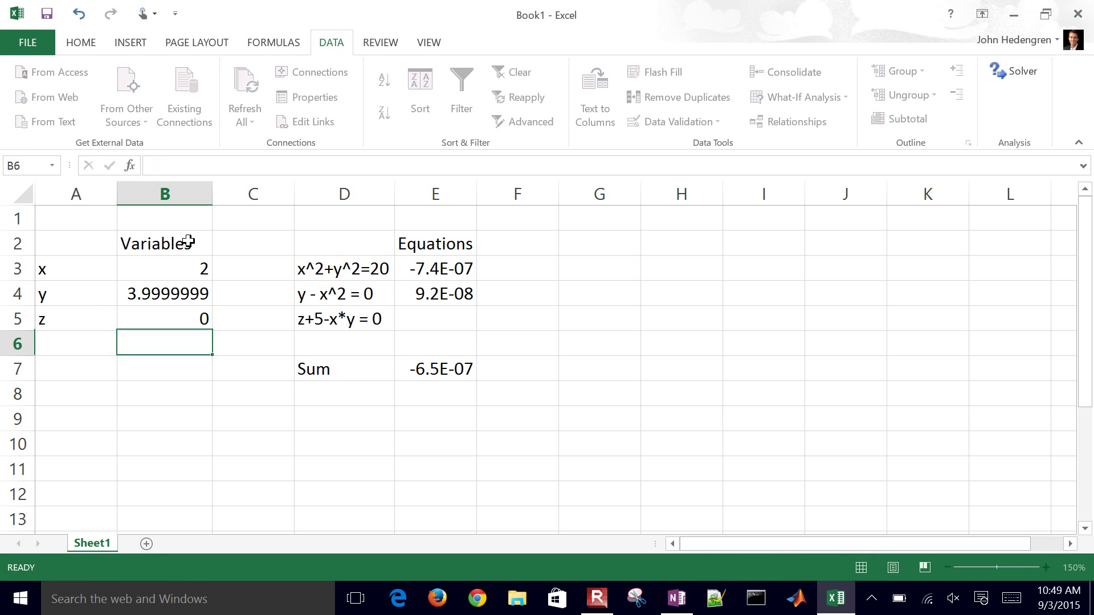
Step: Define the name z for the variable's value cell B5
key(Up)
key(Right)
key(Right)
key(Right)
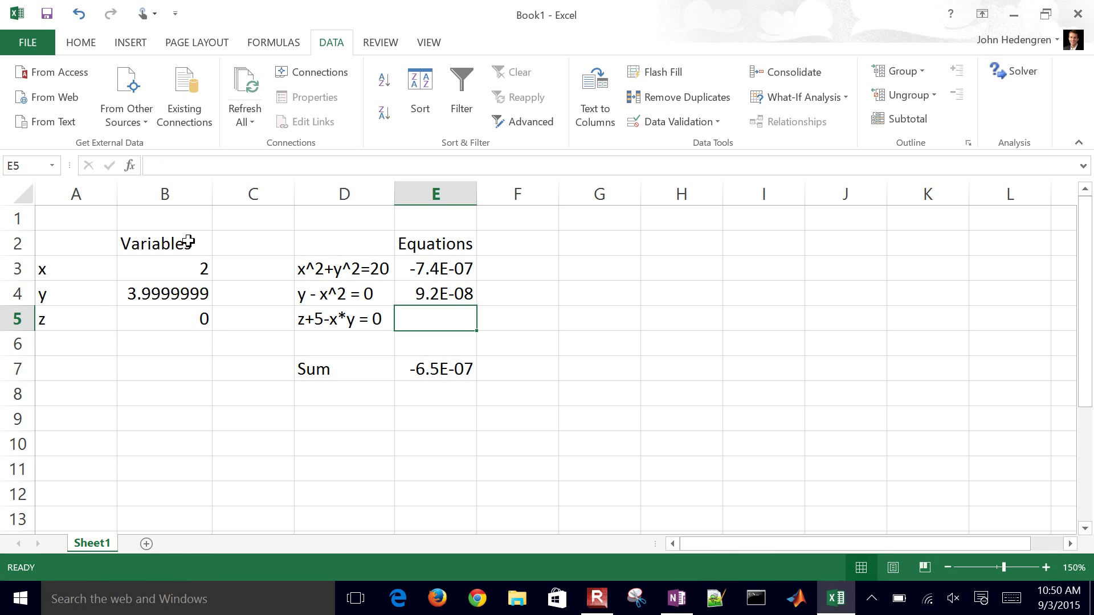
key(Left)
key(Left)
key(Left)
click(21, 167)
text(z)
key(Return)
Step: Enter the third equation's formula =z+5-x*y in cell E5
key(Right)
key(Right)
key(Right)
text(=)
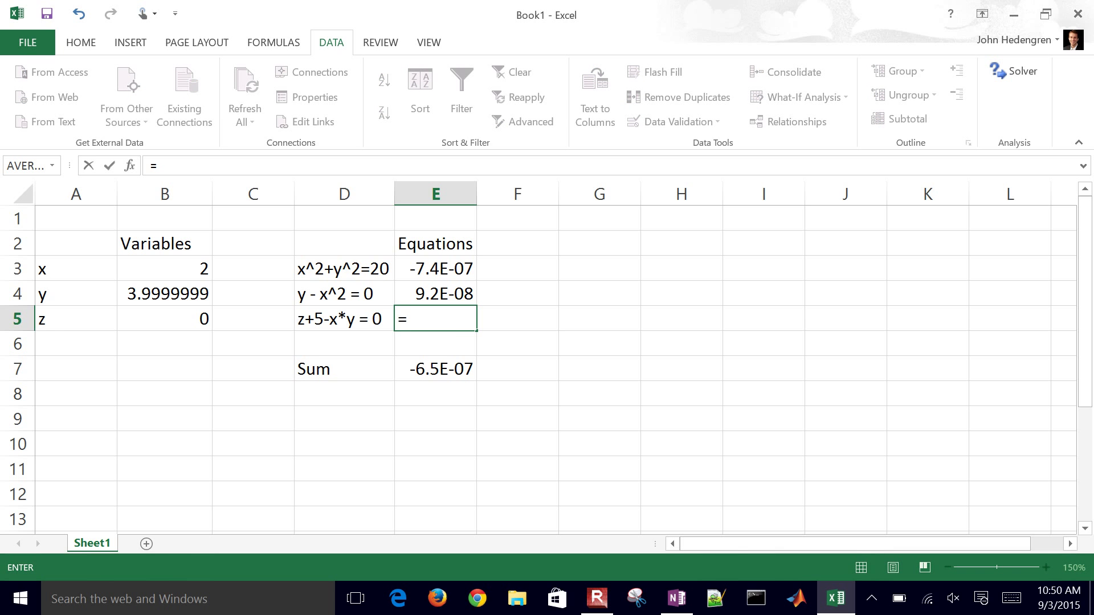
text(z+5)
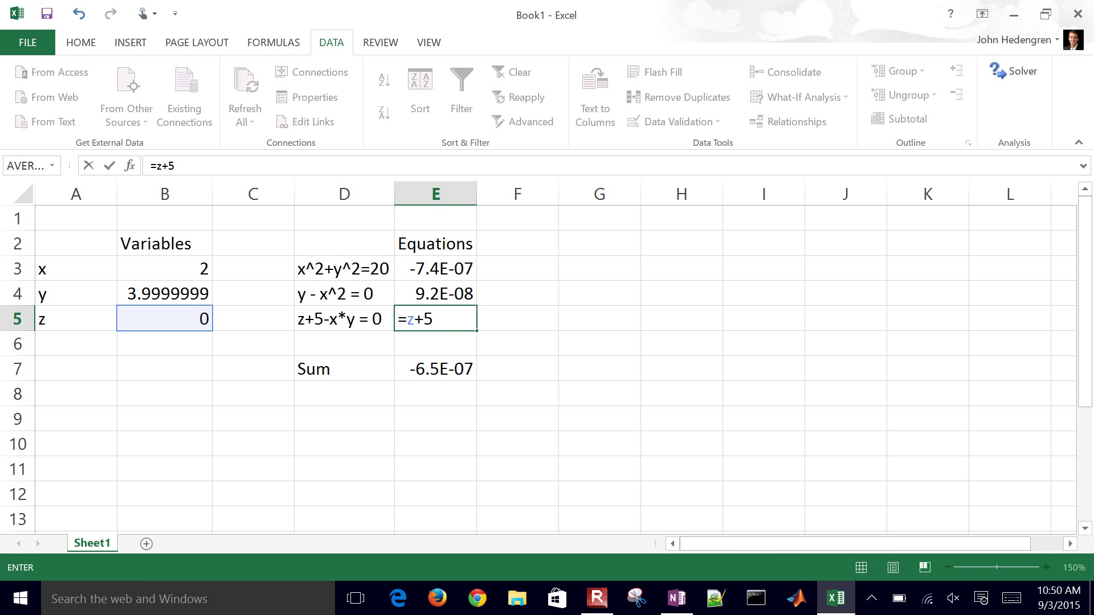
text(-x*y)
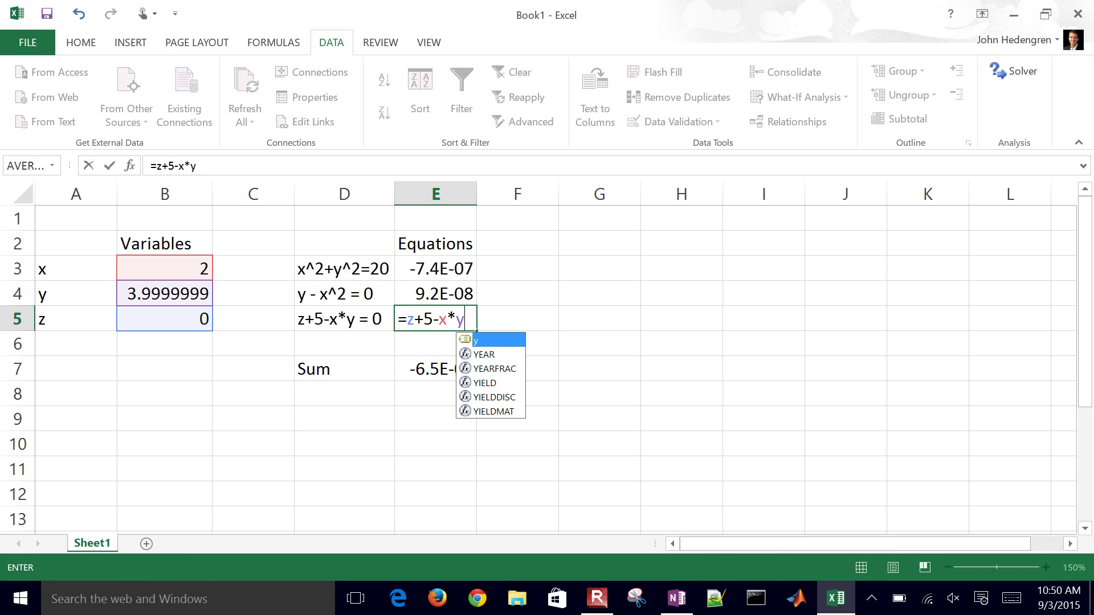
key(Return)
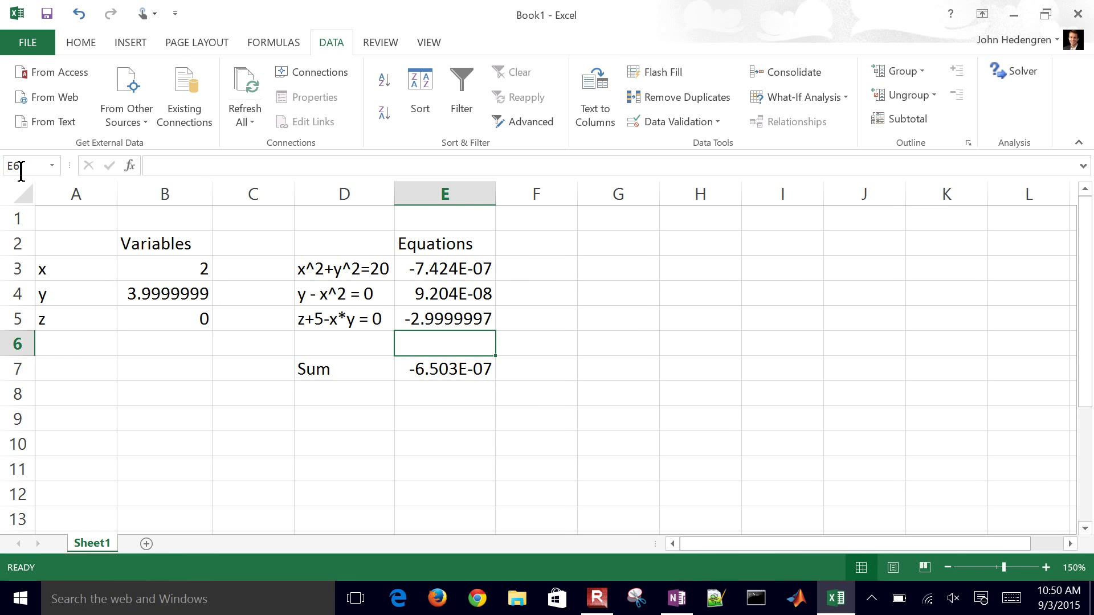
Step: Review the equation formulas in E3:E5 and the value of variable y in B4
key(Up)
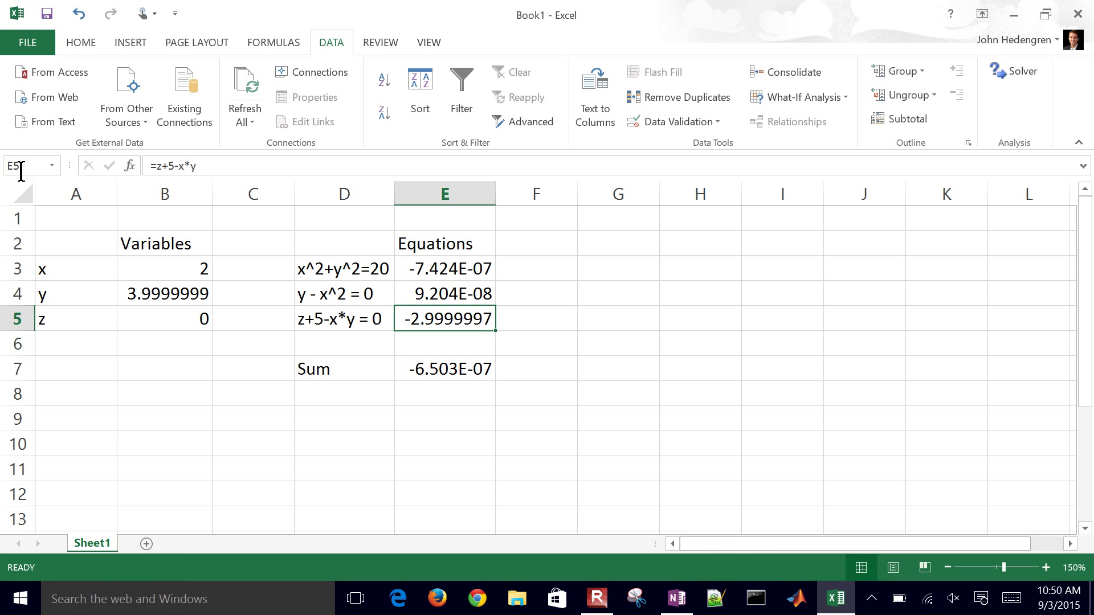
key(Up)
key(Up)
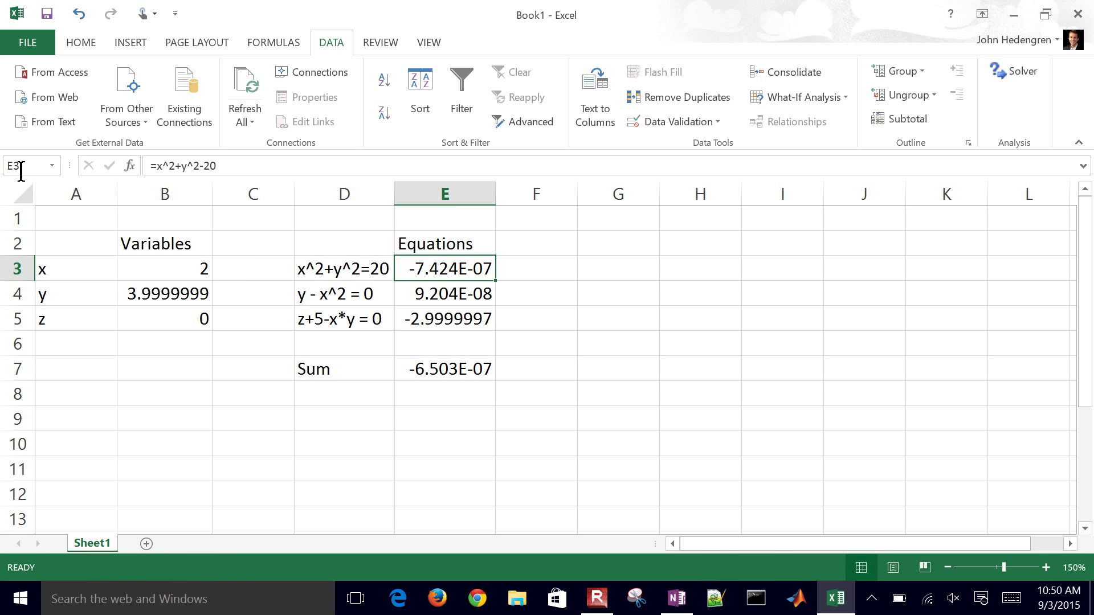
key(Down)
key(Left)
key(Left)
key(Left)
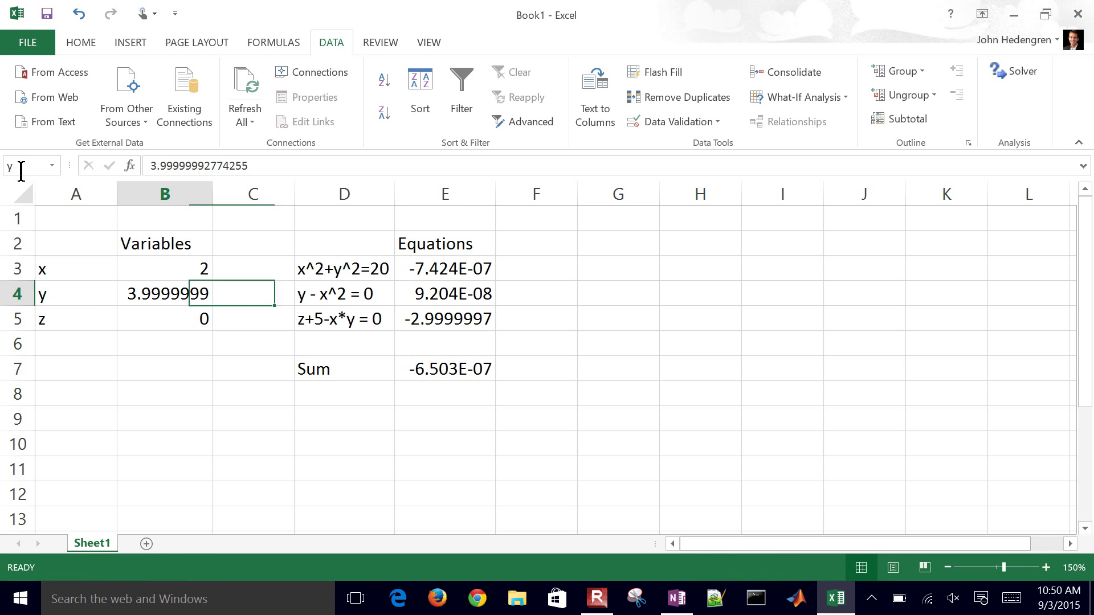
key(Right)
key(Right)
key(Right)
key(Down)
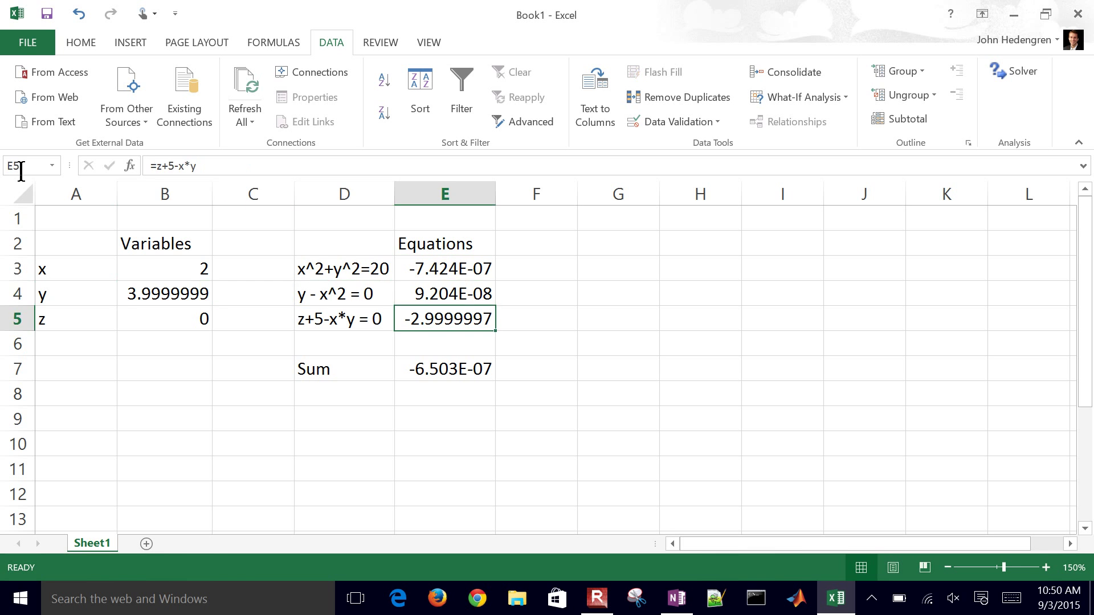
Step: Reset the initial guesses of y in B4 and x in B3 to 0
key(Left)
key(Left)
key(Left)
key(Up)
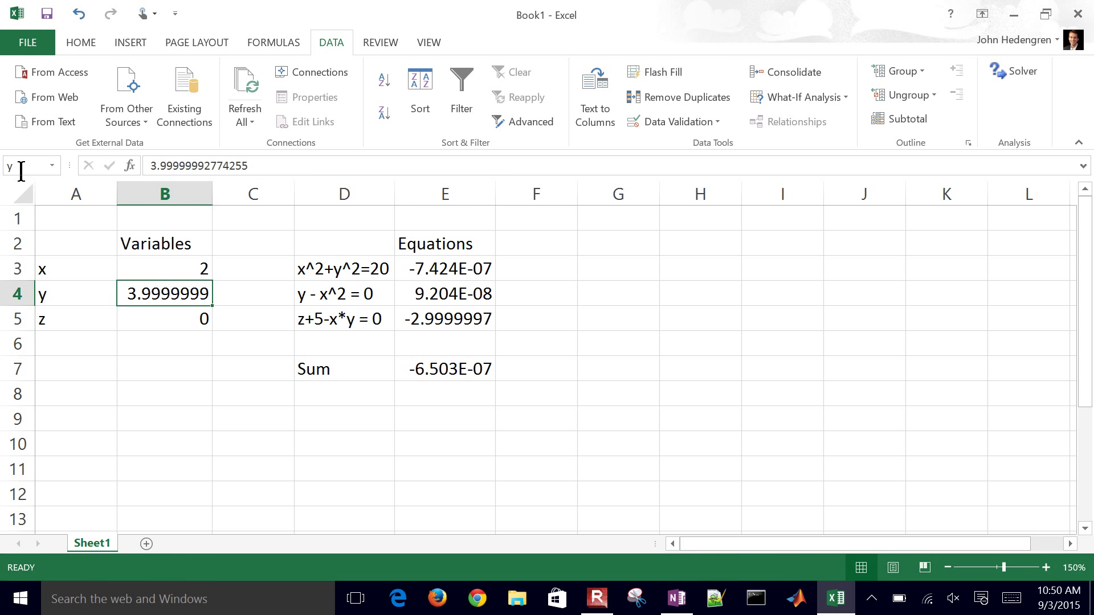
text(0)
key(Up)
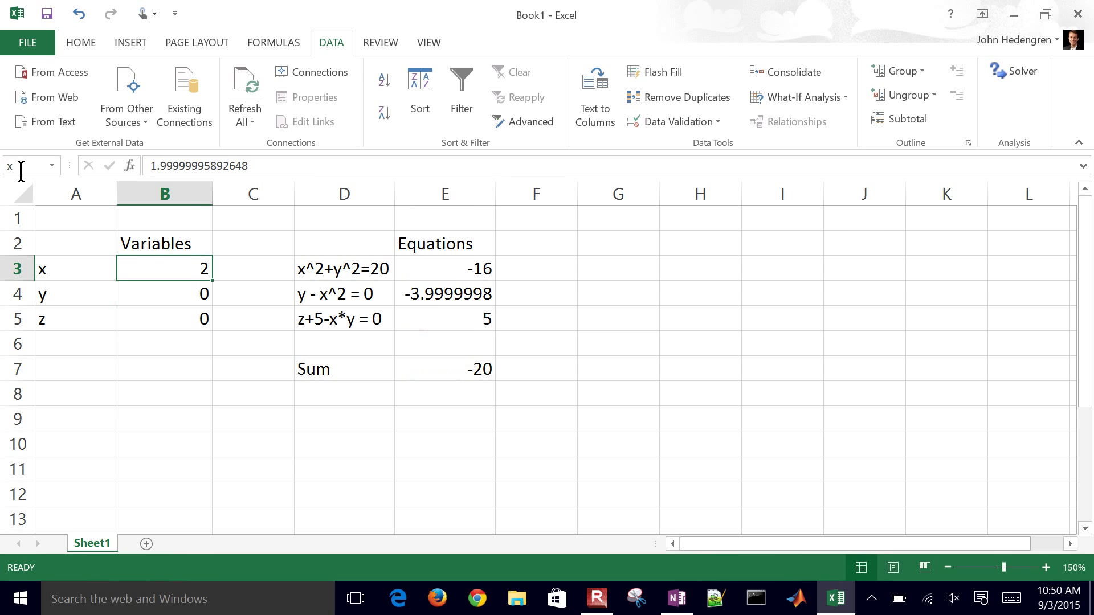
text(0)
key(Return)
Step: Select E4 and open Solver, extending the changing variable cells to $B$3:$B$5 to include z
key(Right)
key(Right)
key(Right)
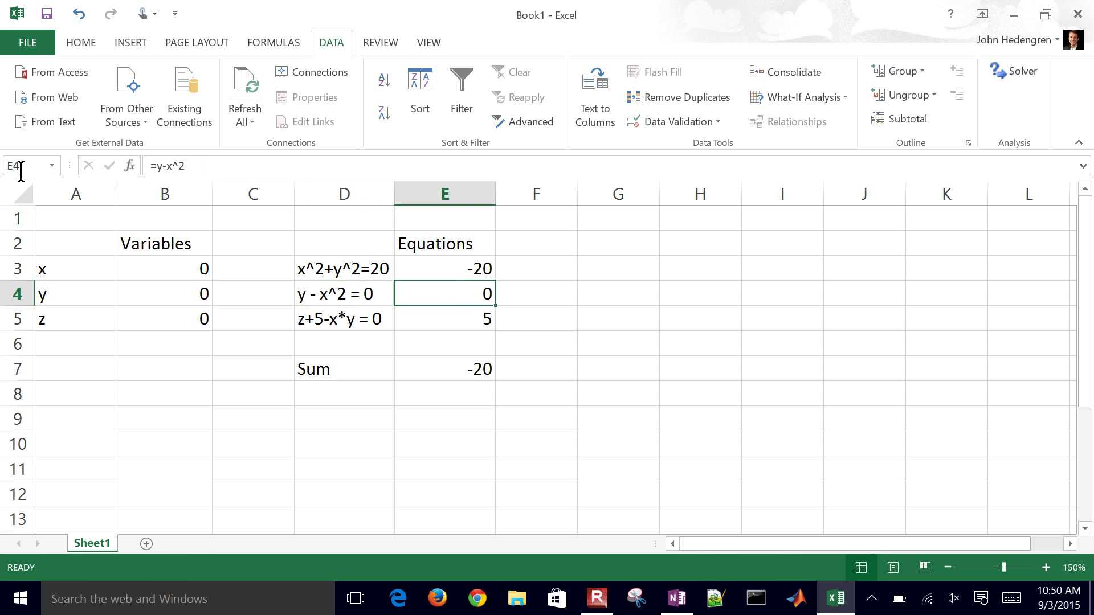
click(1012, 73)
drag(569, 52, 716, 46)
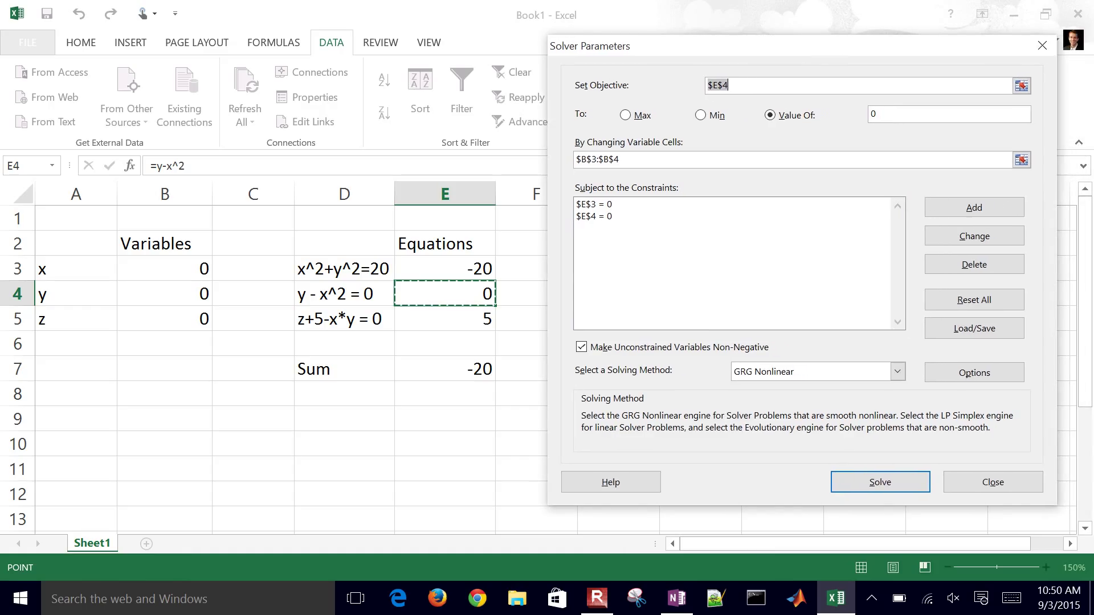
click(1022, 160)
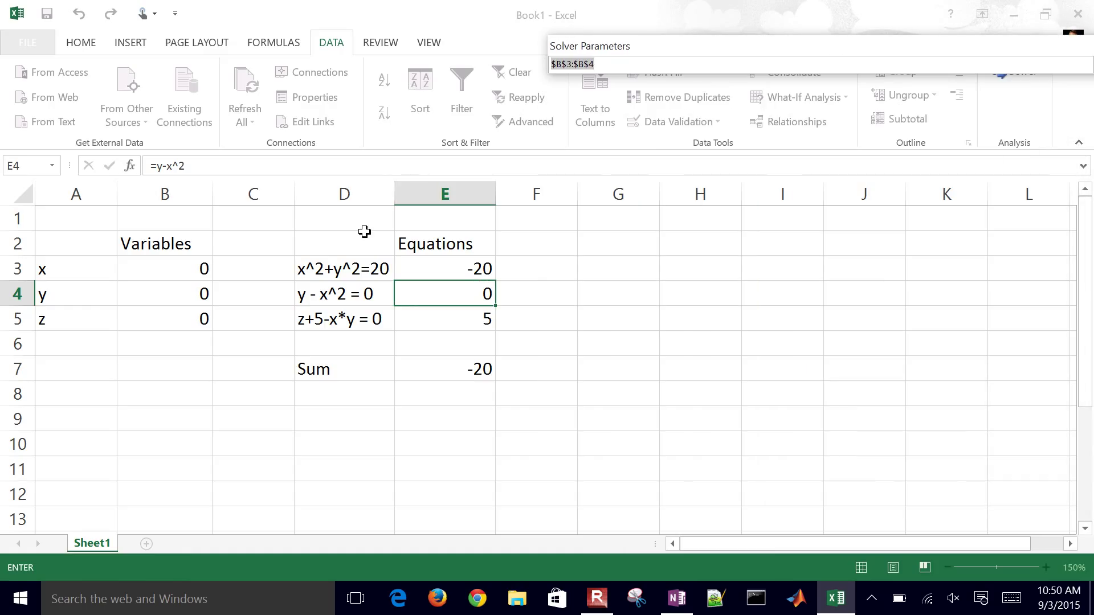
drag(167, 266, 178, 322)
drag(1029, 58, 895, 63)
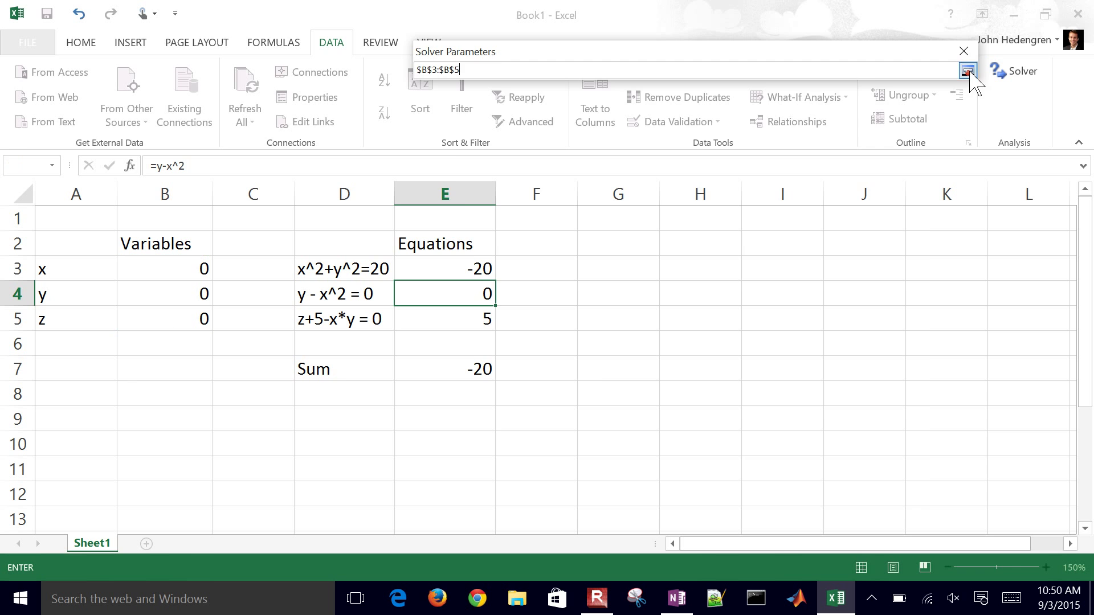
click(968, 70)
Step: Add a Solver constraint requiring the third equation cell $E$5 = 0
click(866, 215)
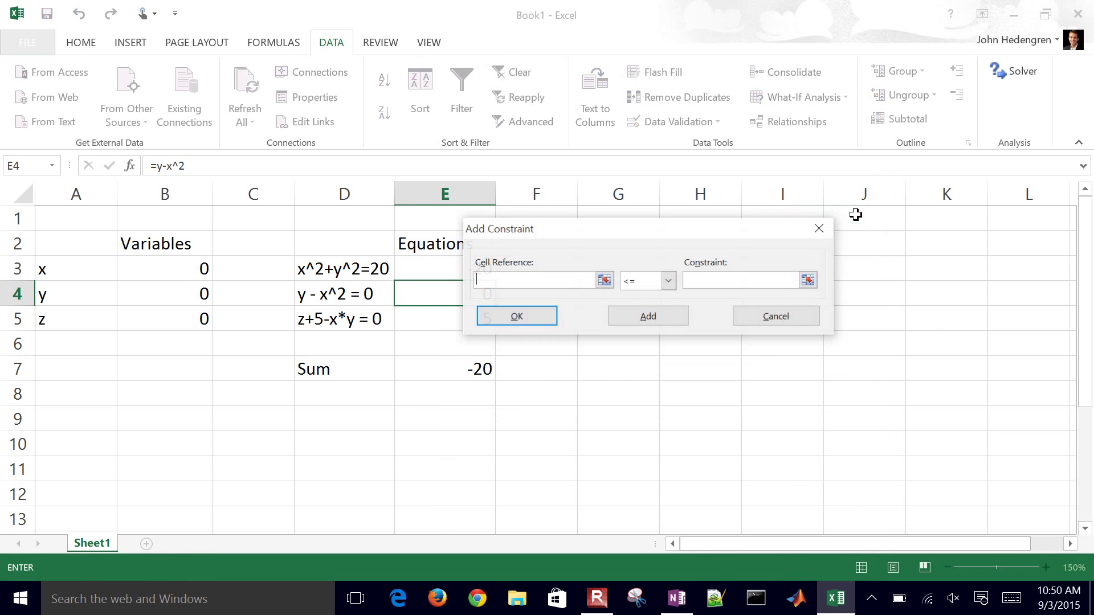
click(605, 281)
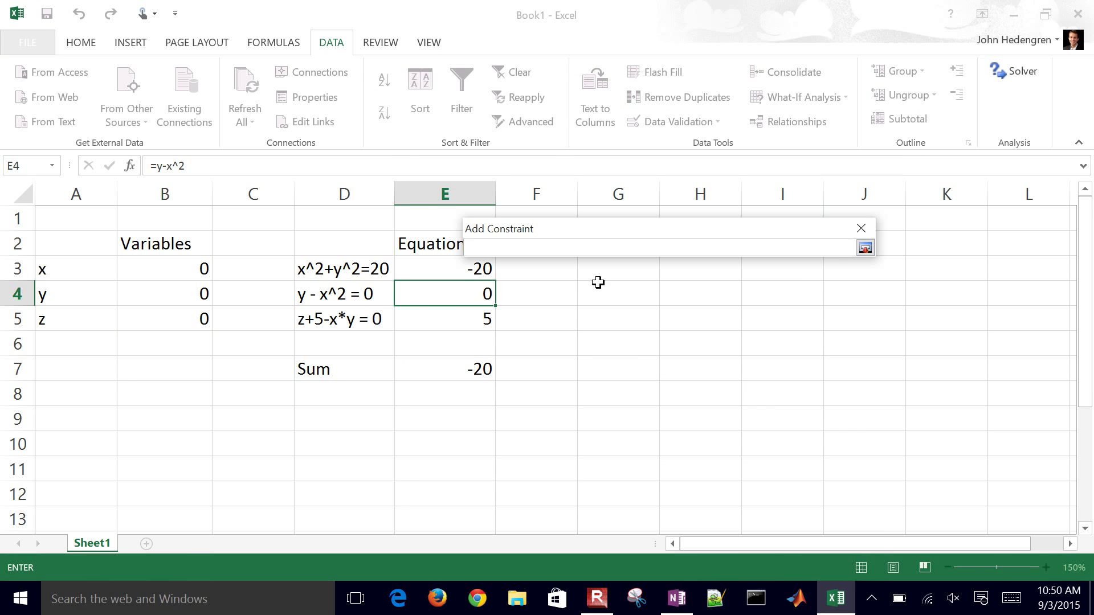
click(426, 321)
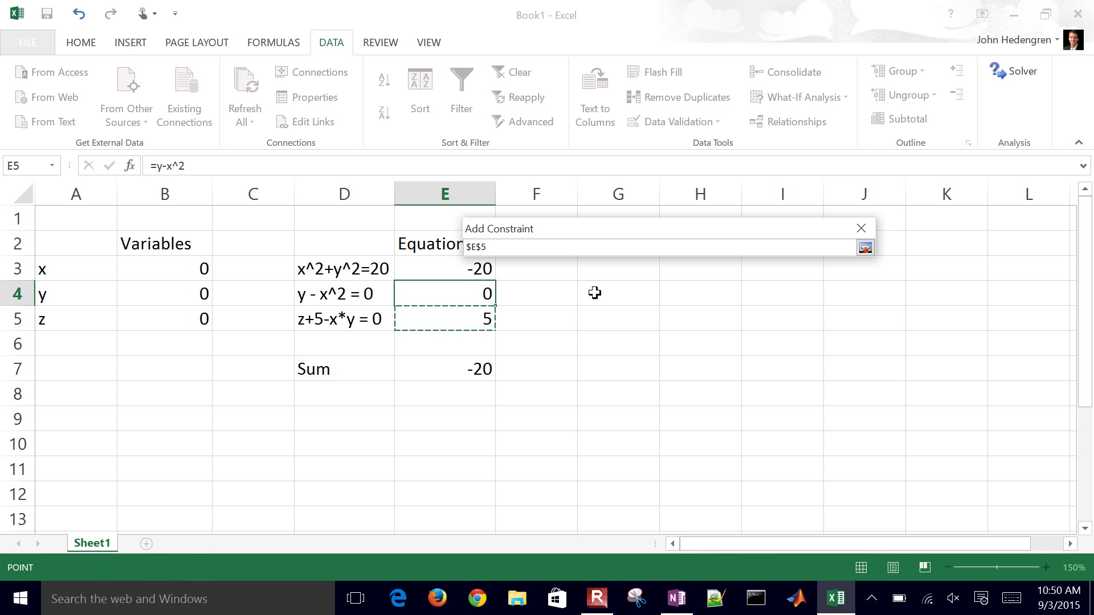
click(865, 247)
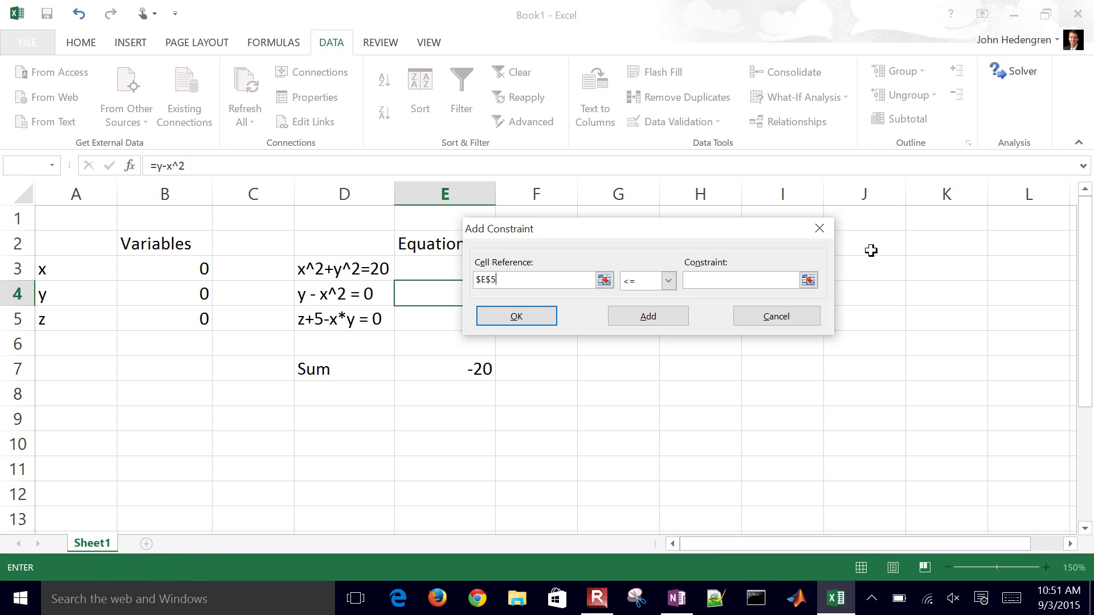
click(667, 280)
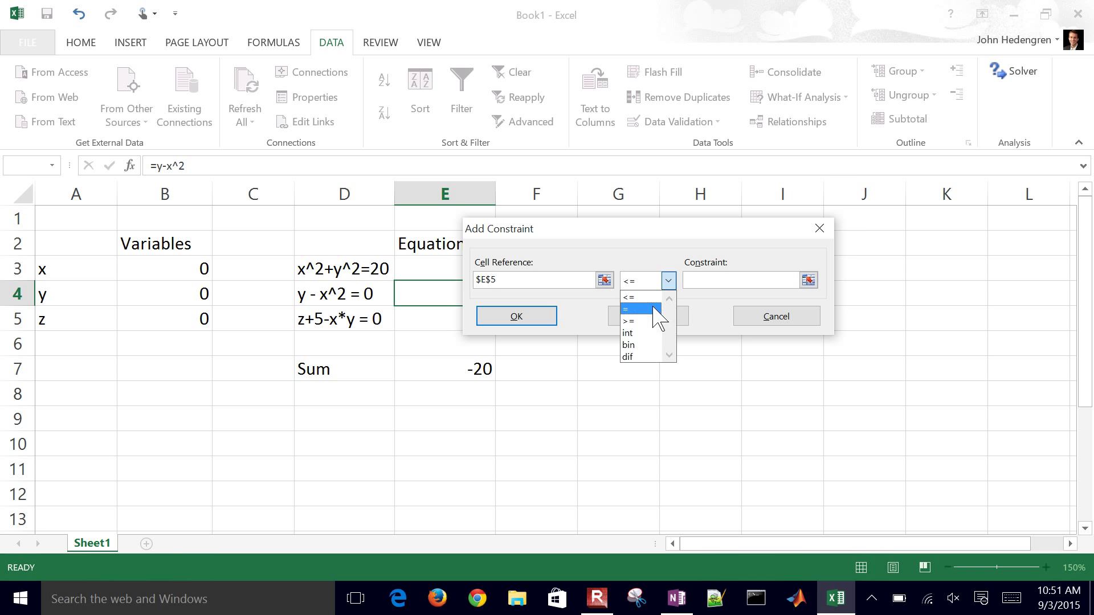
click(654, 308)
click(713, 281)
text(0)
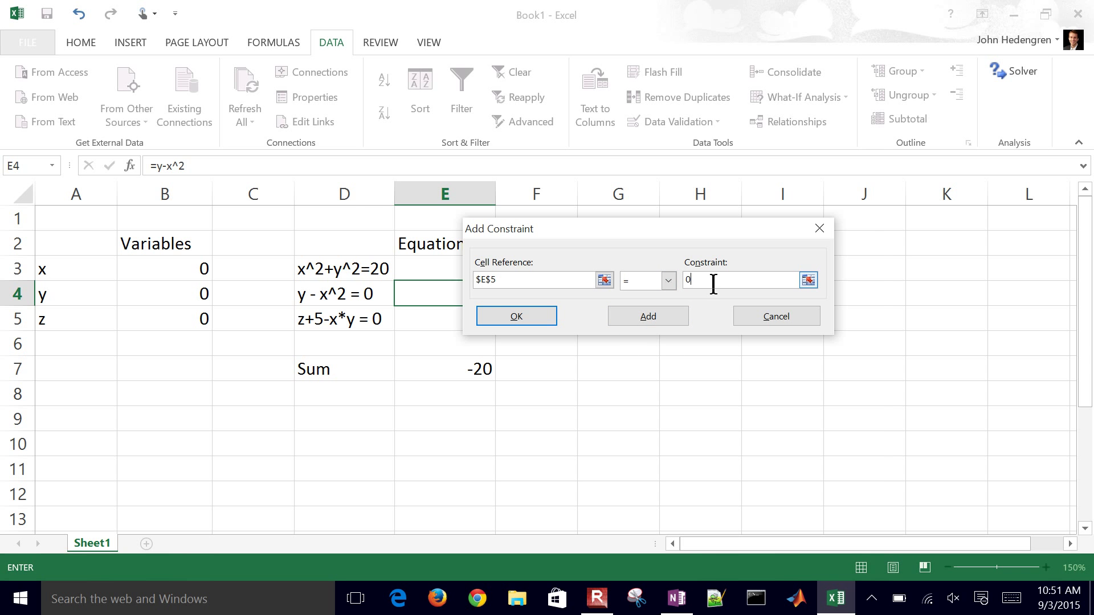
click(538, 315)
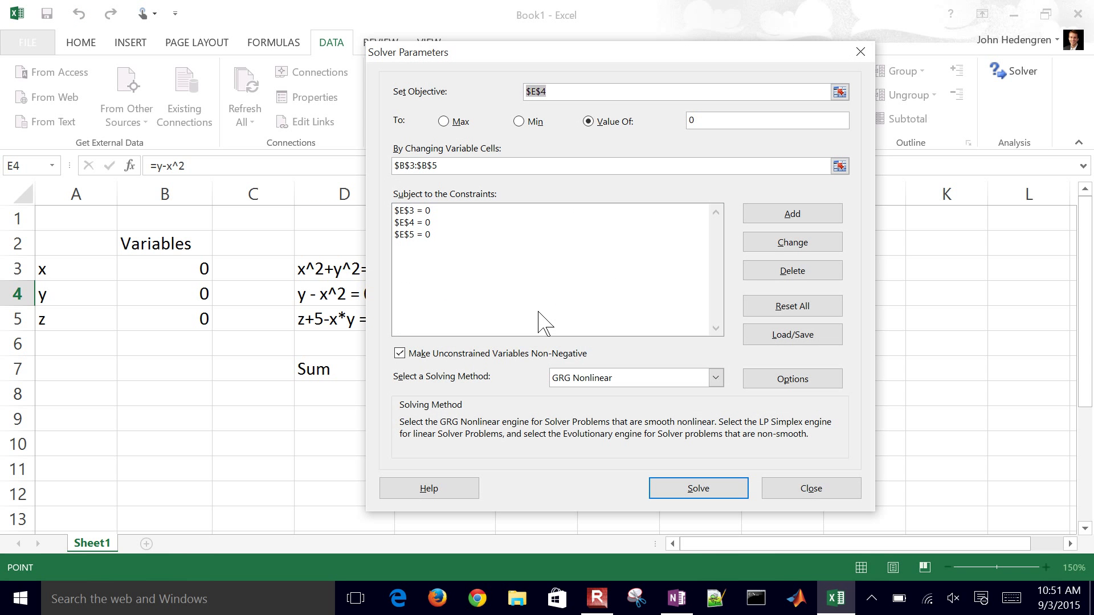
Step: Solve the three-equation system, keep the Solver solution, and inspect the variable values in column B
click(698, 489)
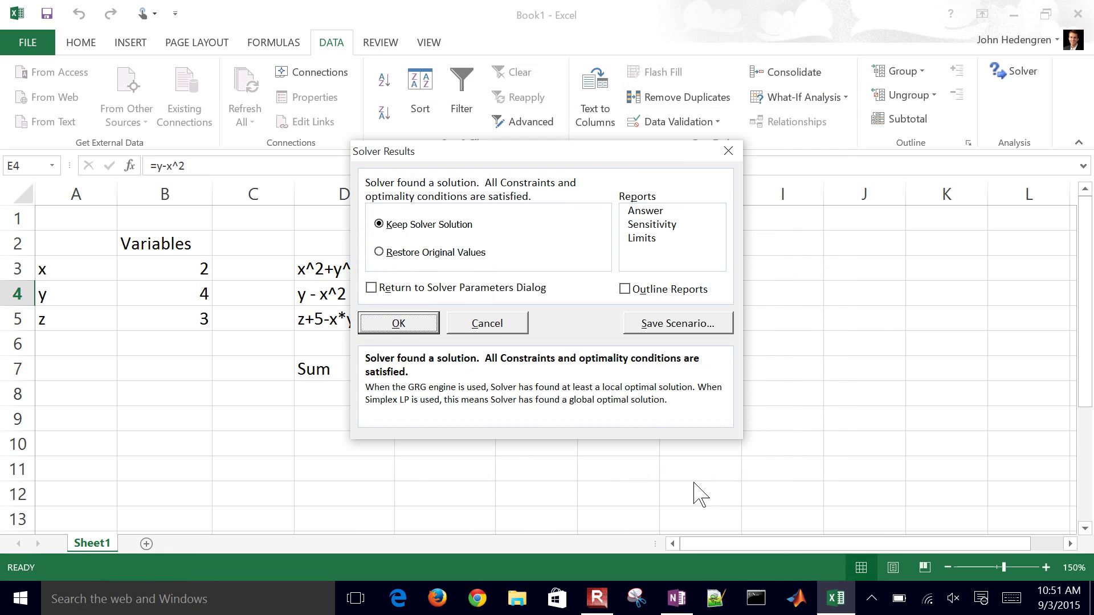
click(420, 328)
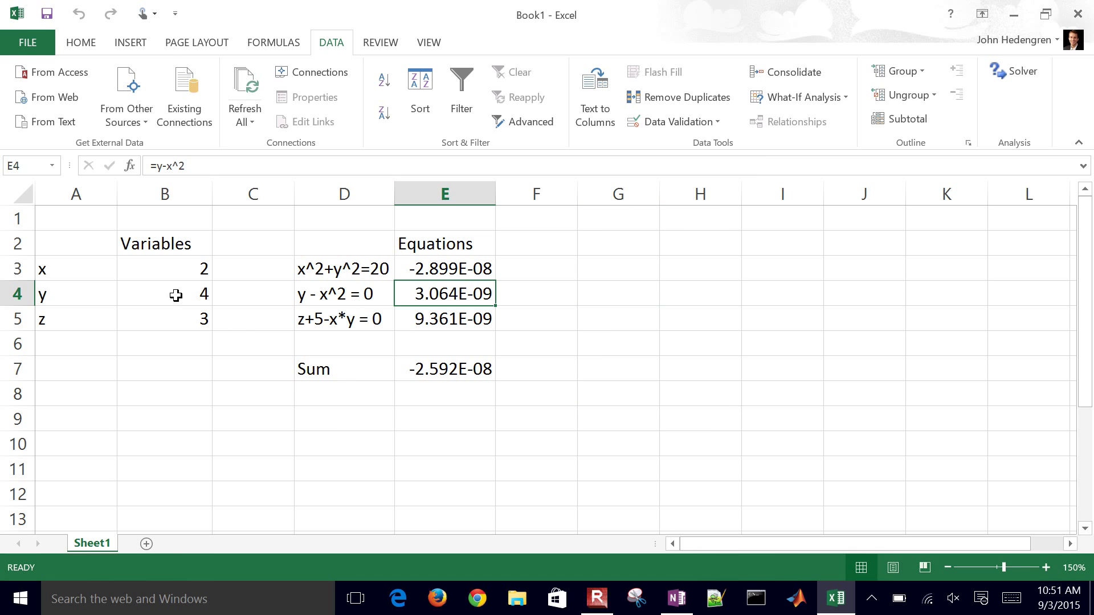
click(195, 273)
key(Down)
key(Down)
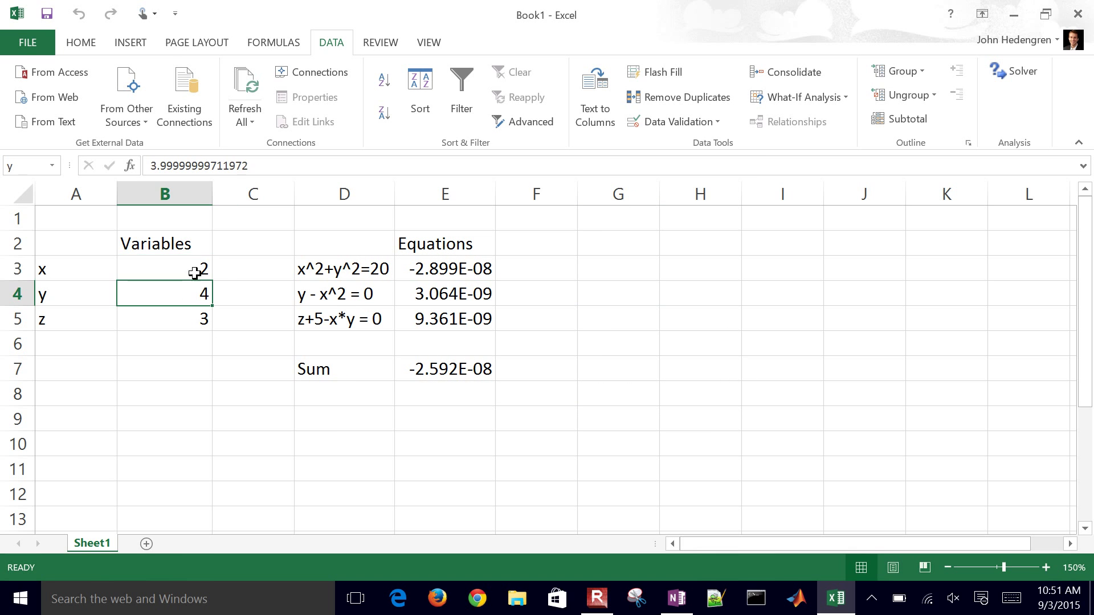